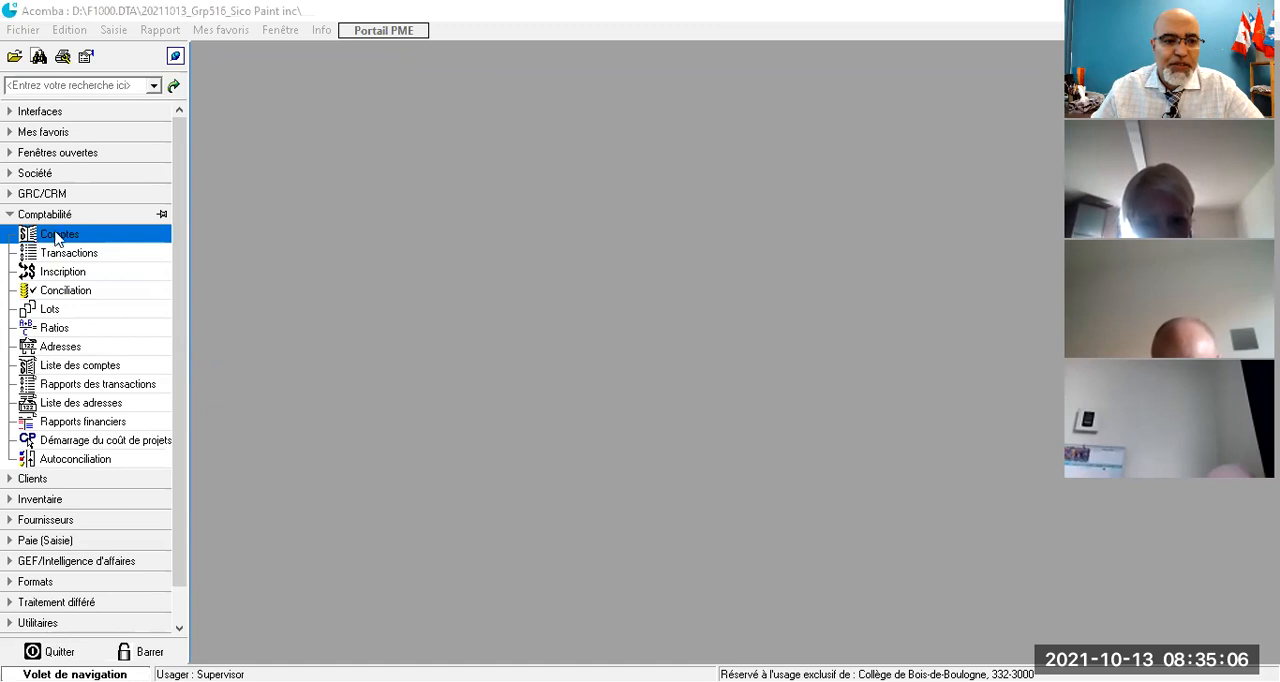
- Open the list of general ledger accounts in the accounting module and look through its account numbers, categories and descriptions
click(60, 236)
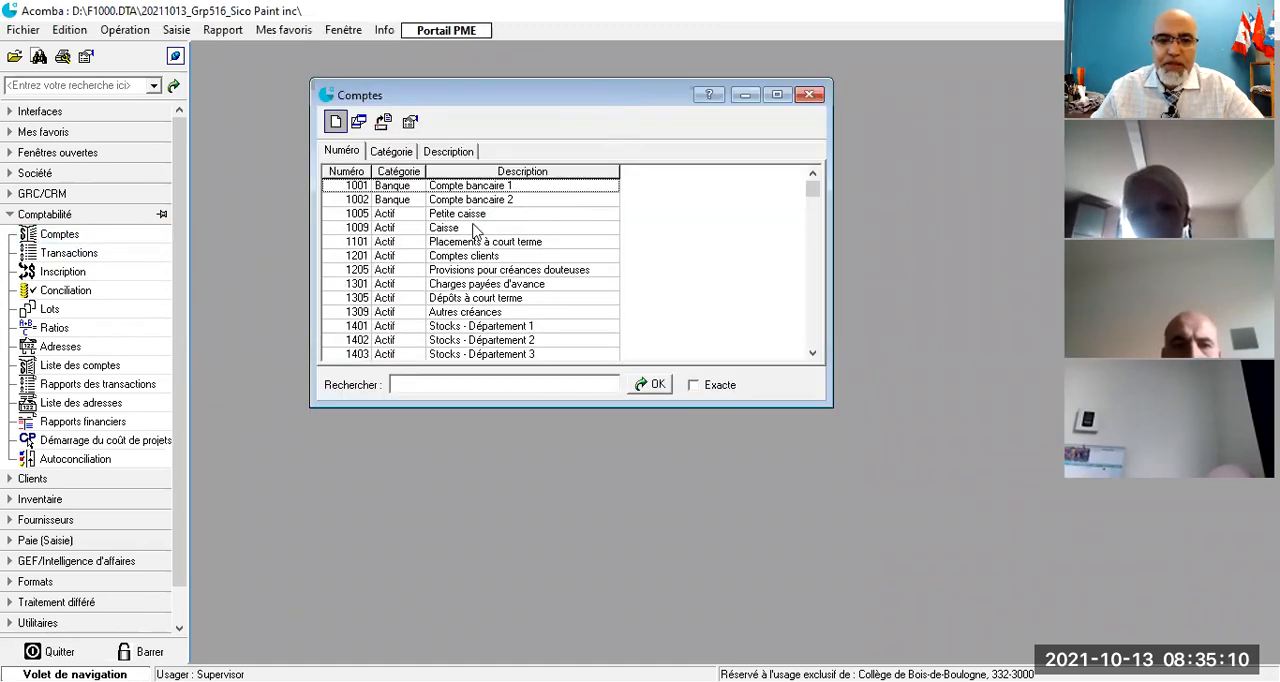
scroll(480, 228, down, 20)
scroll(480, 228, down, 4)
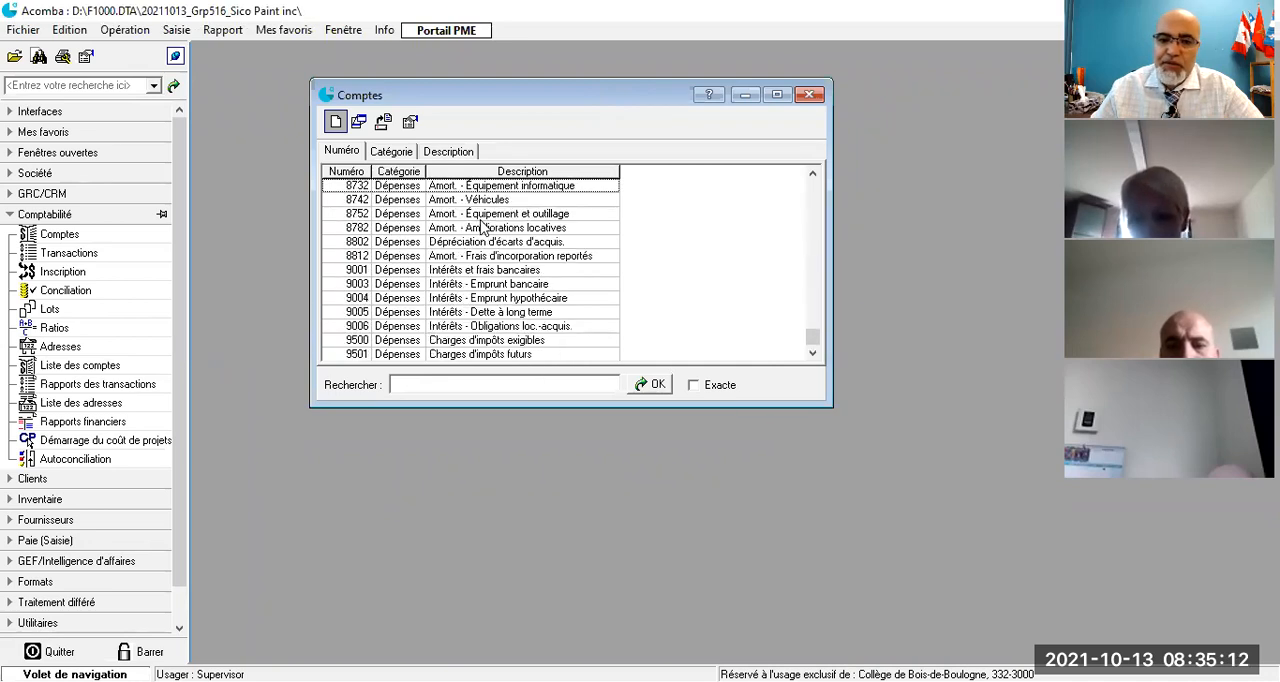
scroll(480, 228, up, 12)
scroll(480, 228, up, 20)
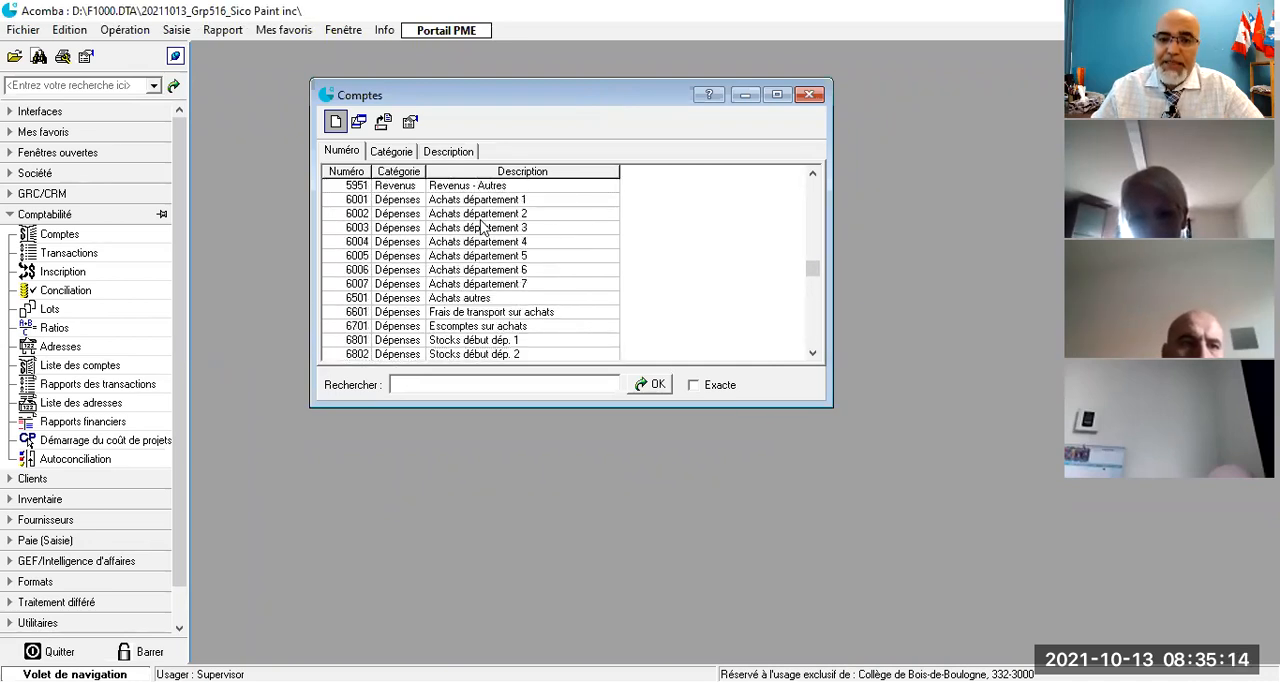
scroll(480, 228, up, 2)
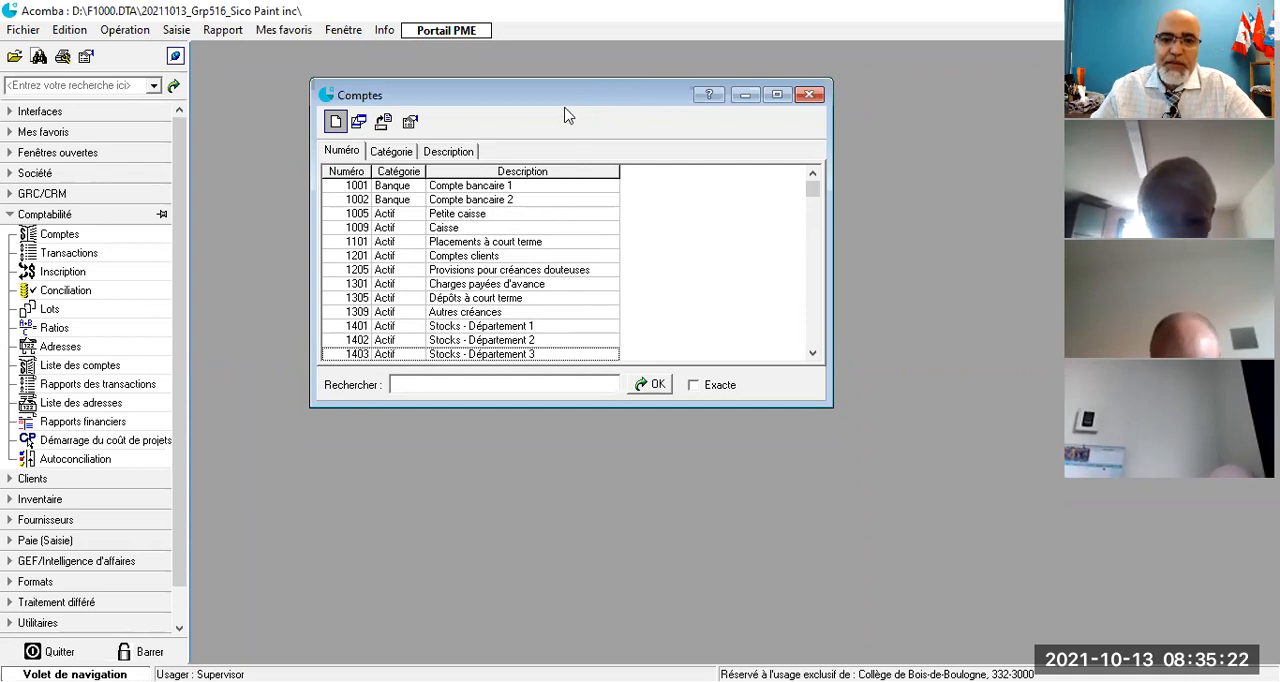
drag(574, 100, 608, 58)
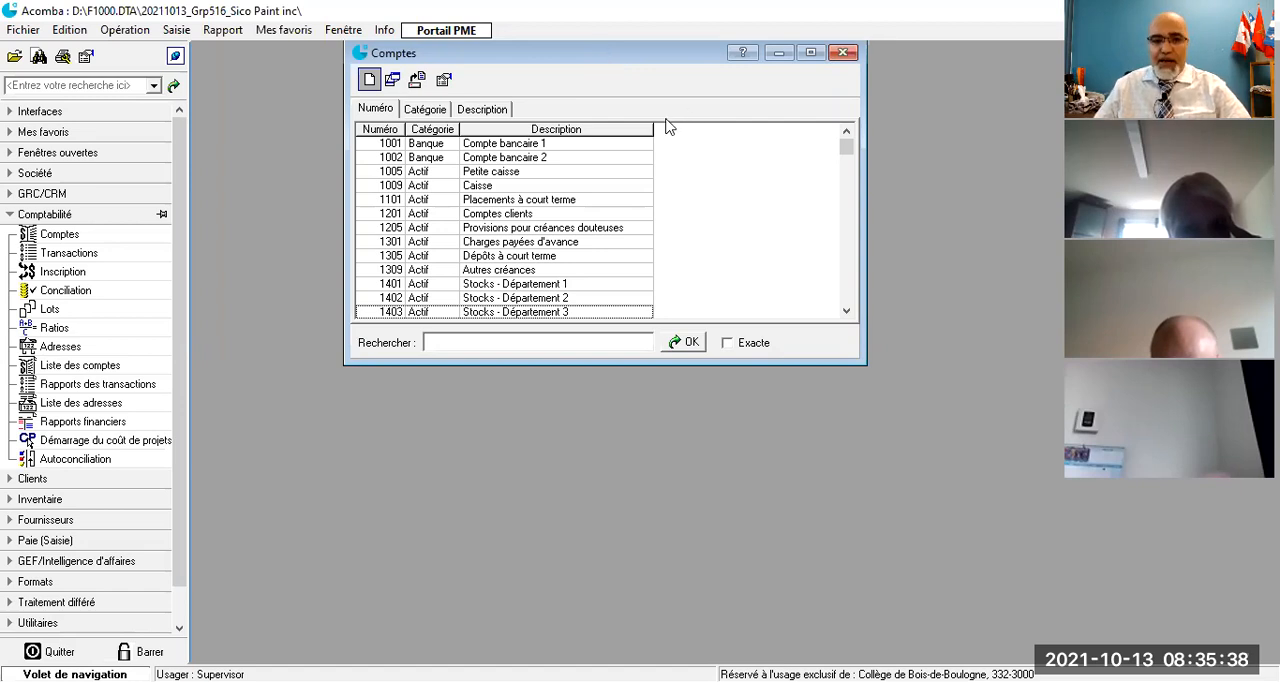
- Open the "Compte bancaire 1" account and change its description to "TD_Compte courant CAD"
double_click(496, 148)
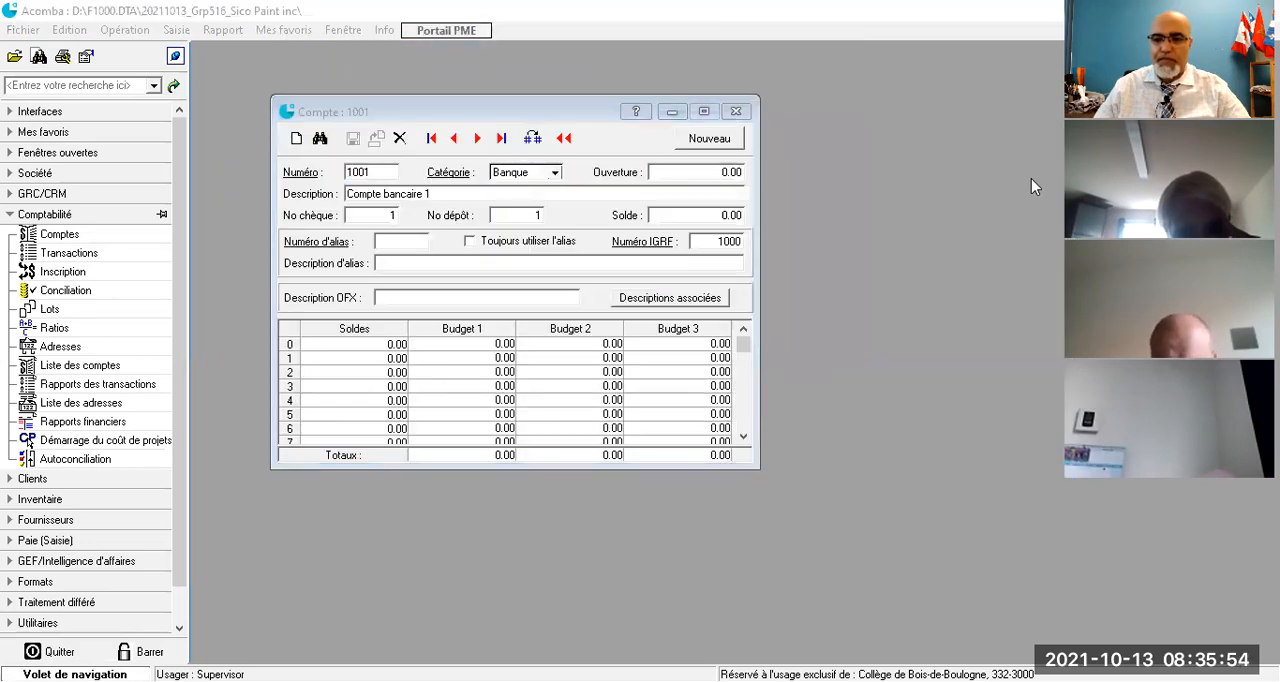
click(446, 194)
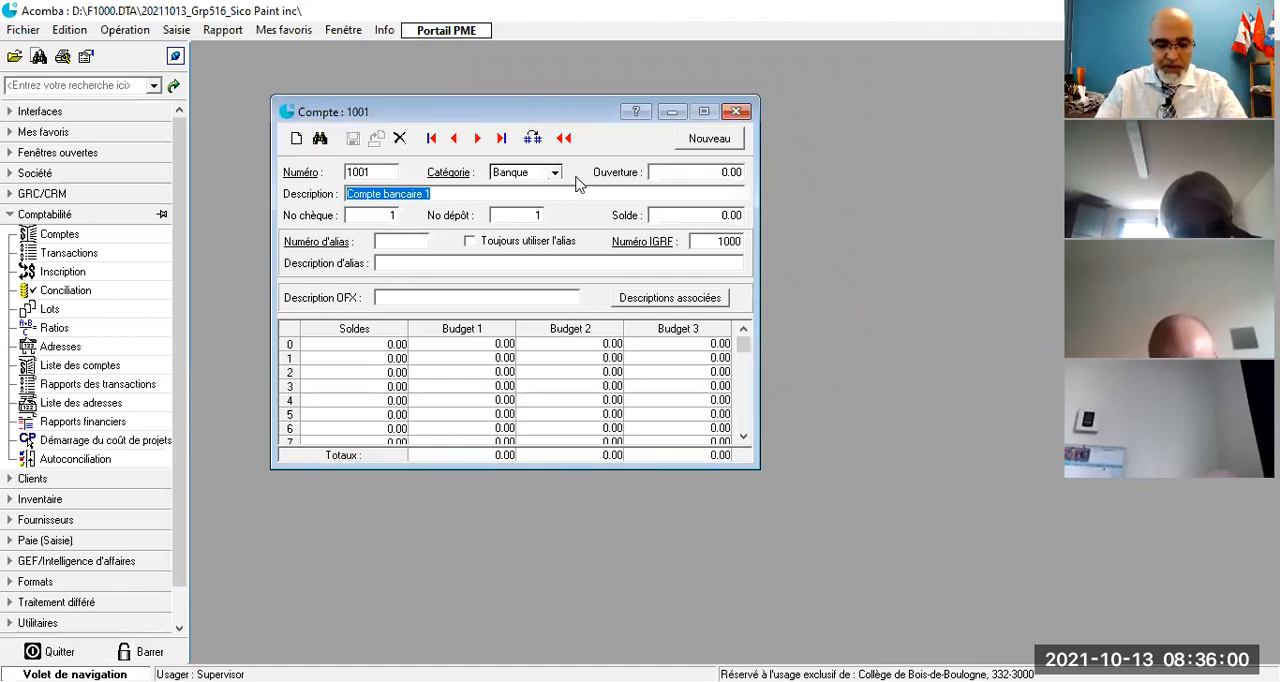
text(TD_Compte courant C)
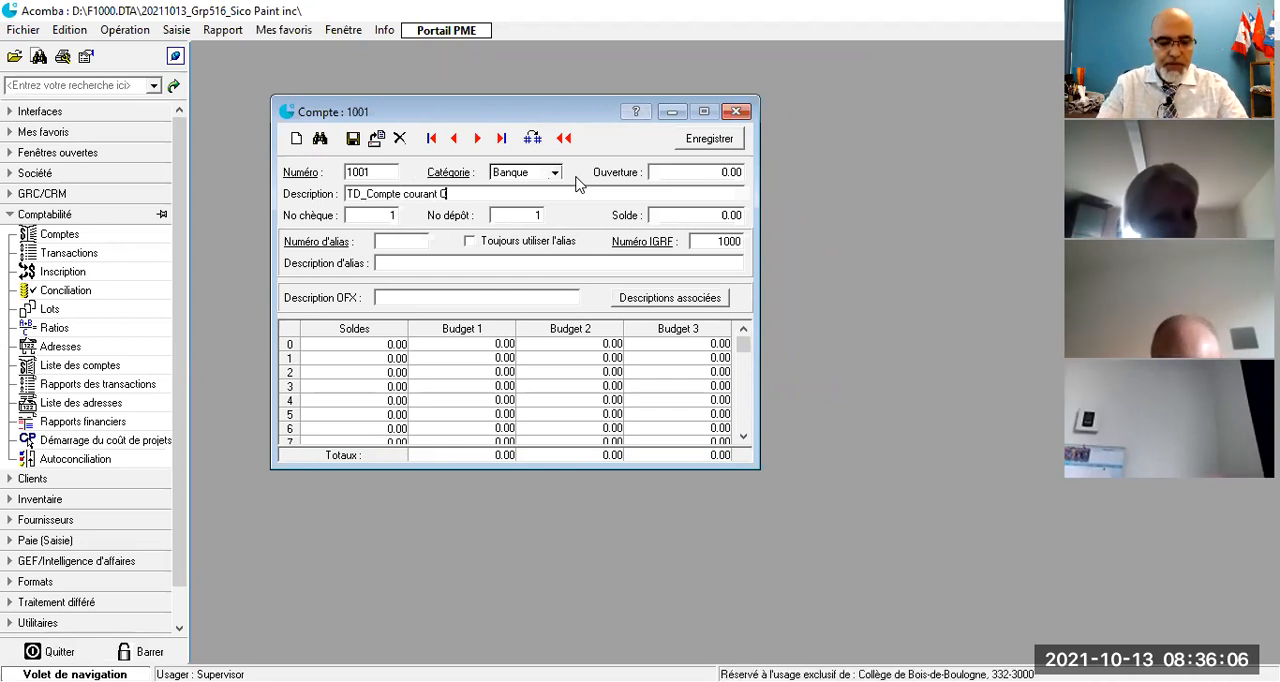
text(AD)
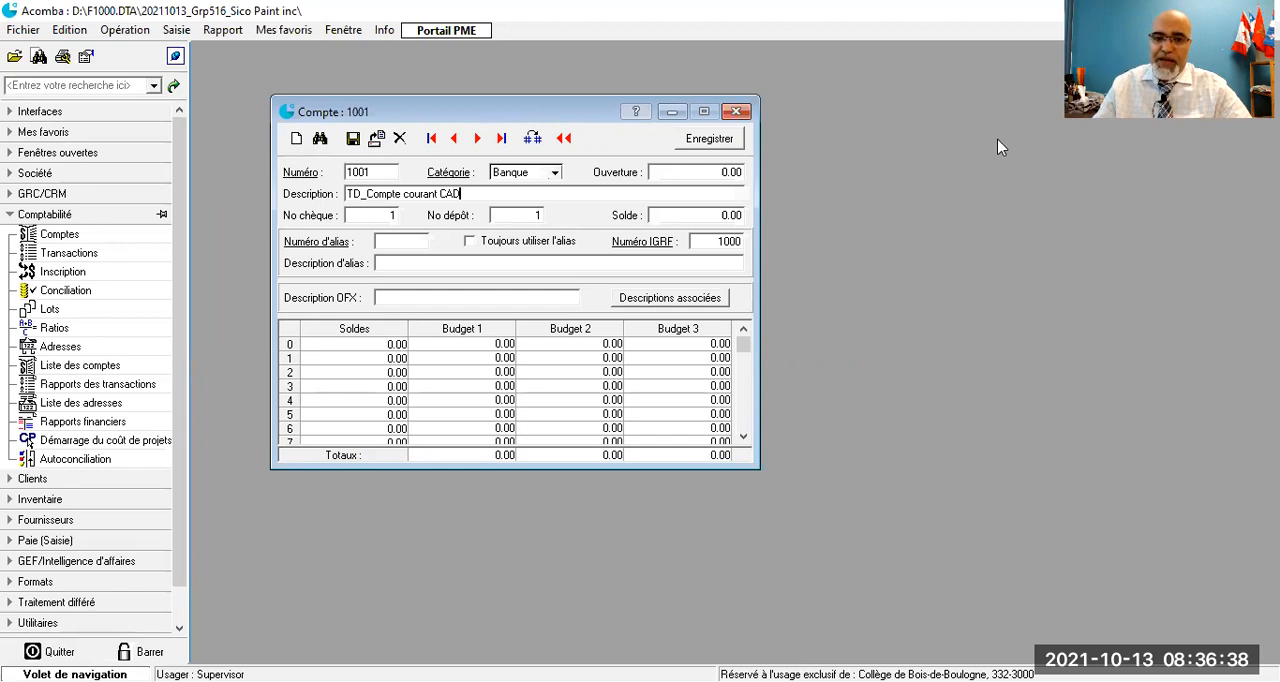
- Enter an opening balance of 15000 for the CAD bank account and check its period balances
click(708, 171)
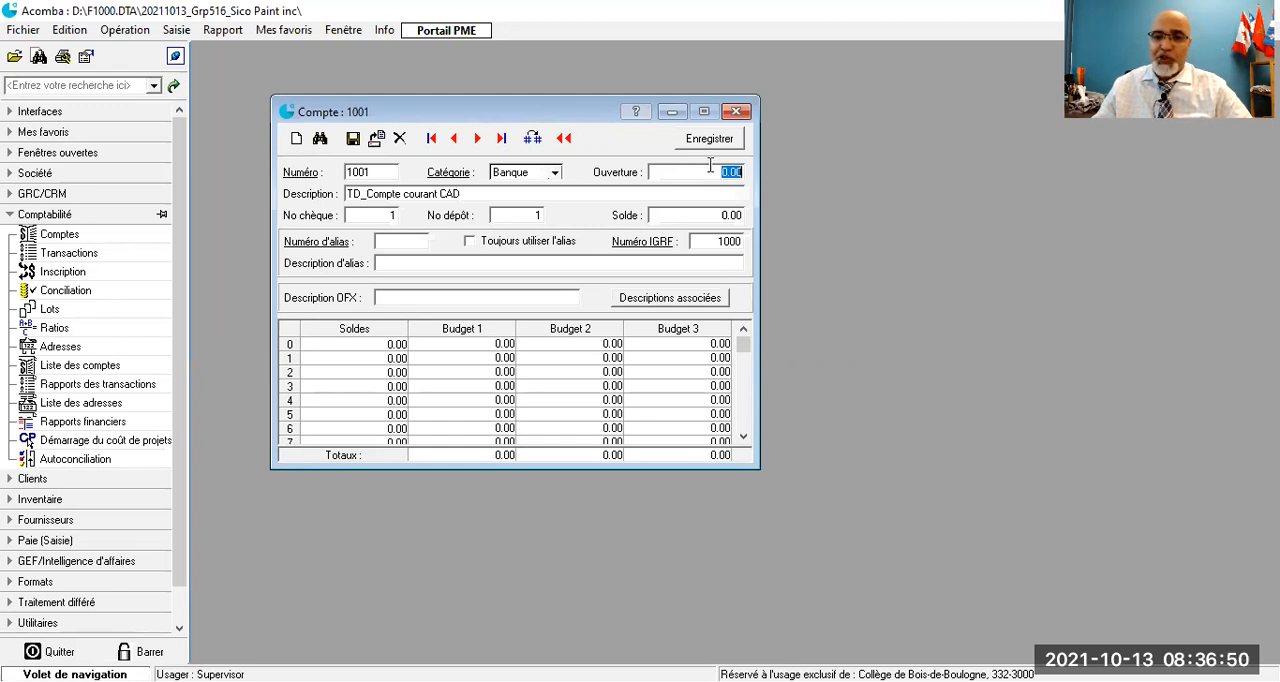
text(15000)
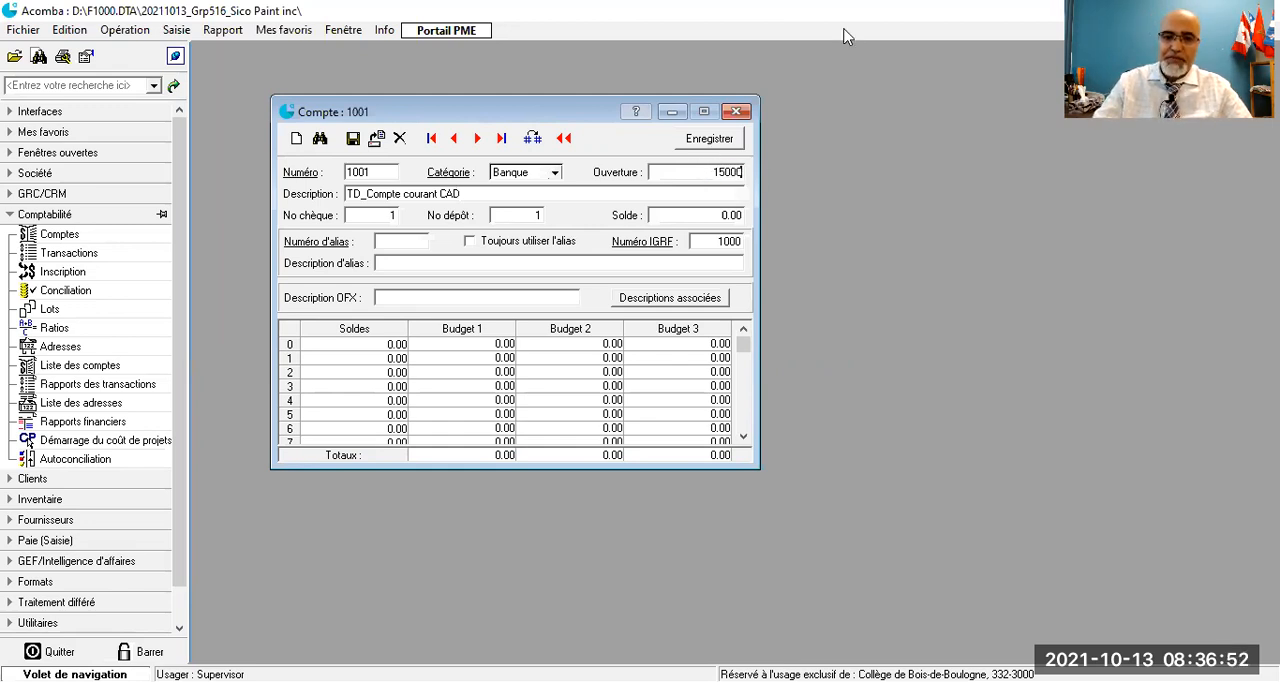
key(Tab)
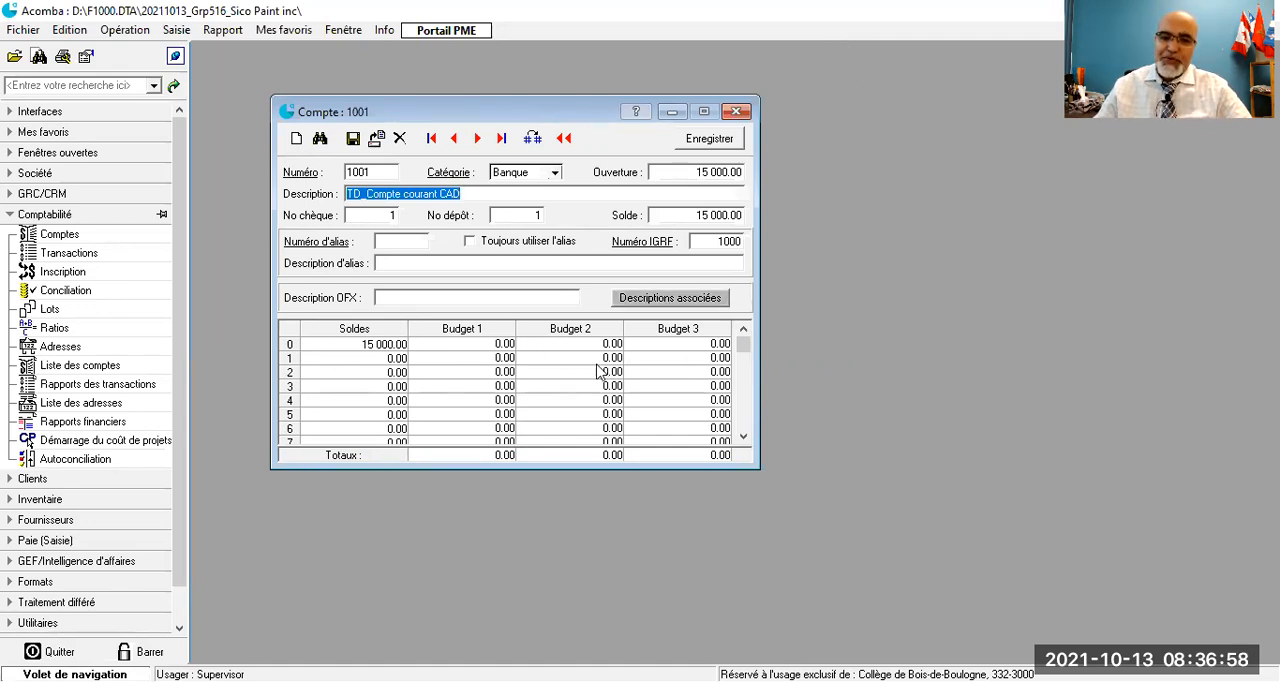
scroll(706, 380, down, 2)
scroll(706, 380, up, 2)
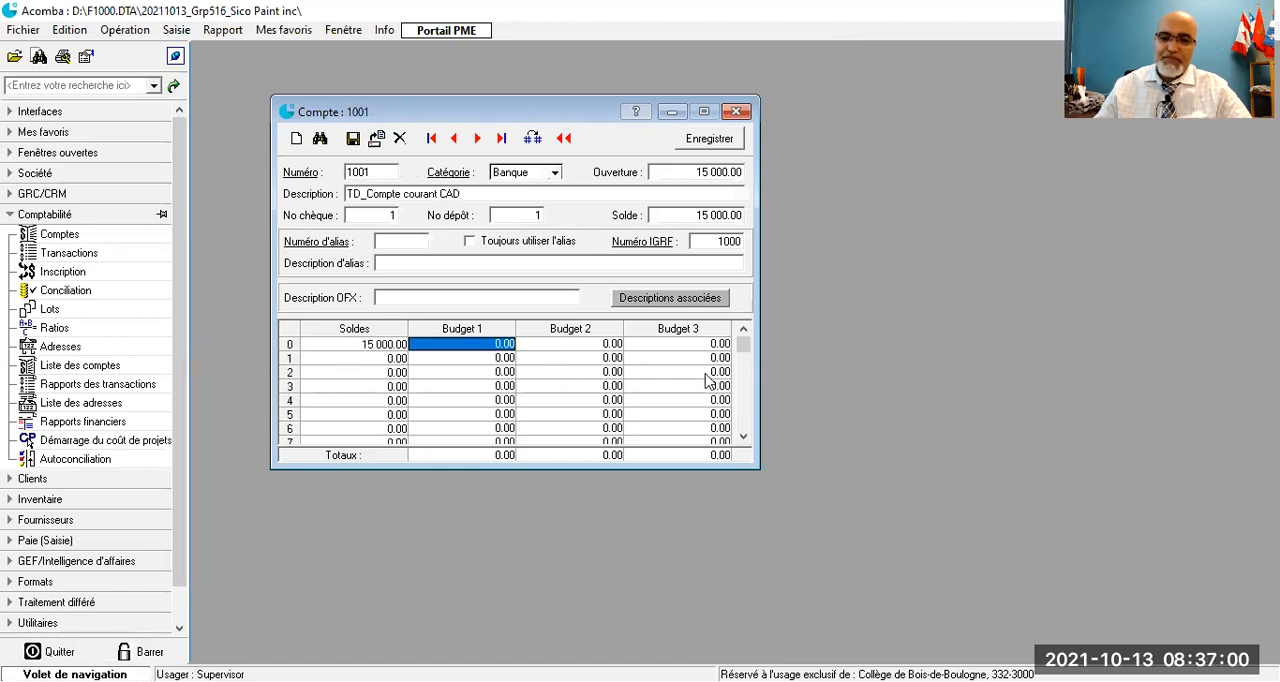
- Clear the opening balance of the CAD bank account back to 0.00 and save the account
click(686, 173)
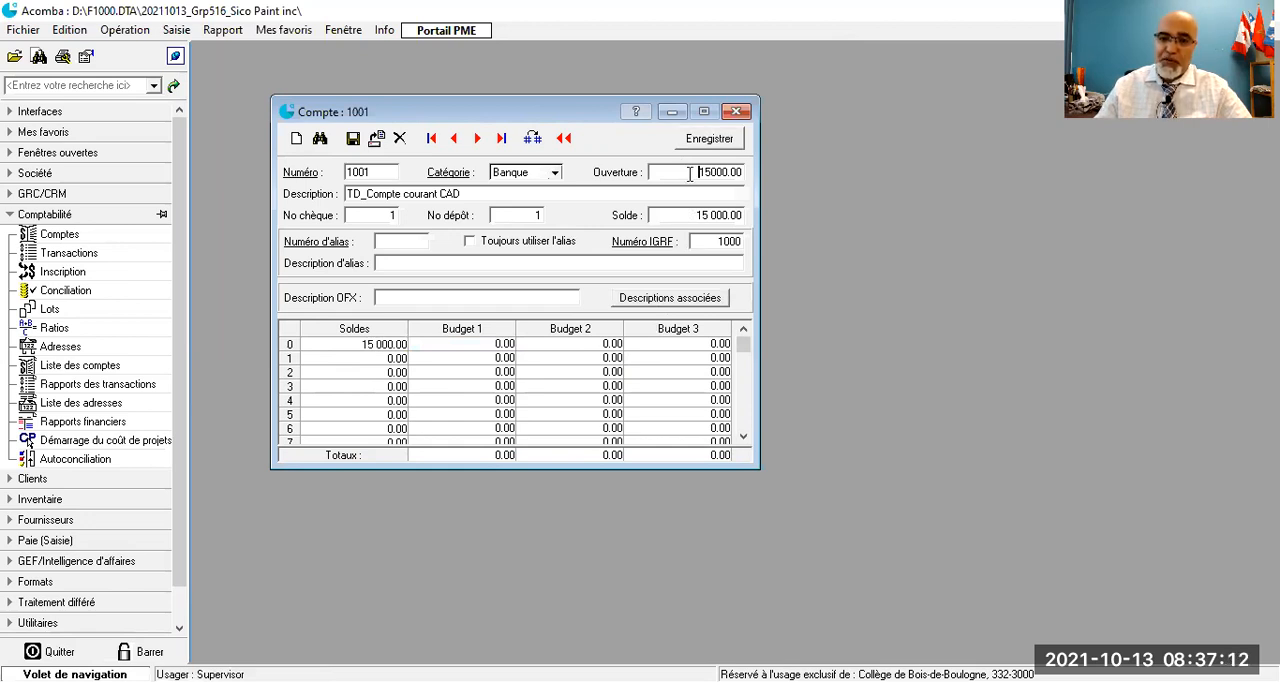
drag(698, 172, 724, 172)
key(BackSpace)
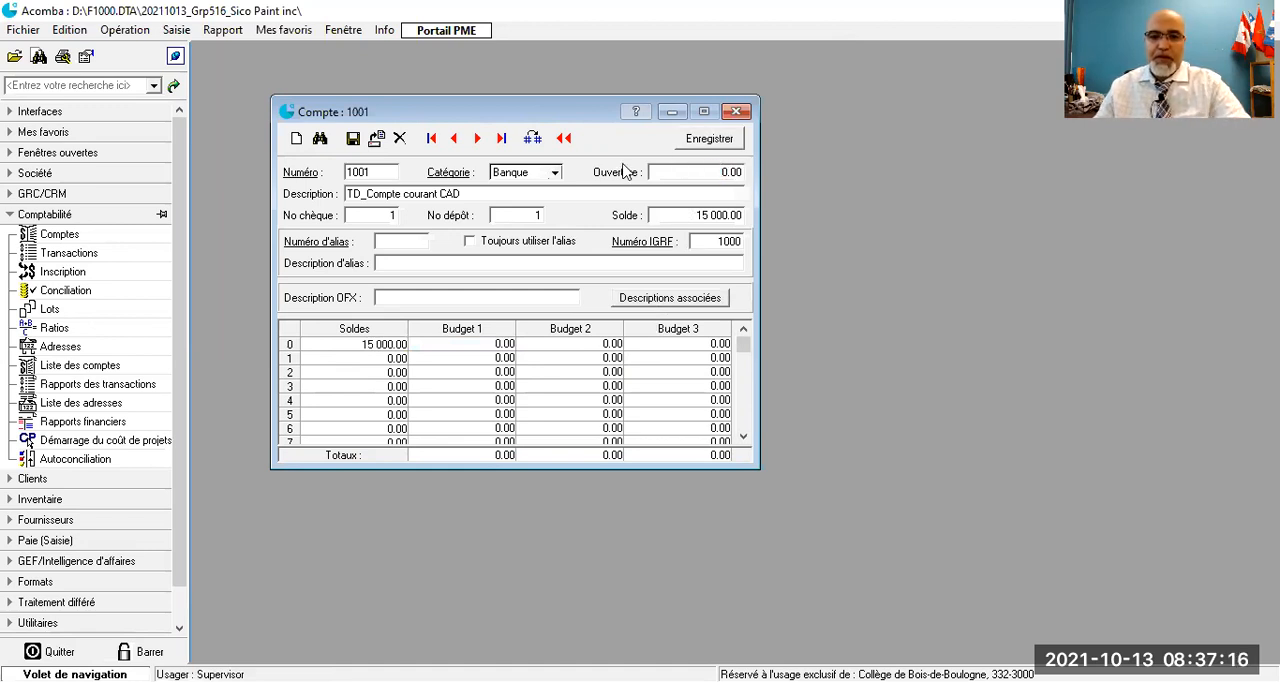
click(352, 139)
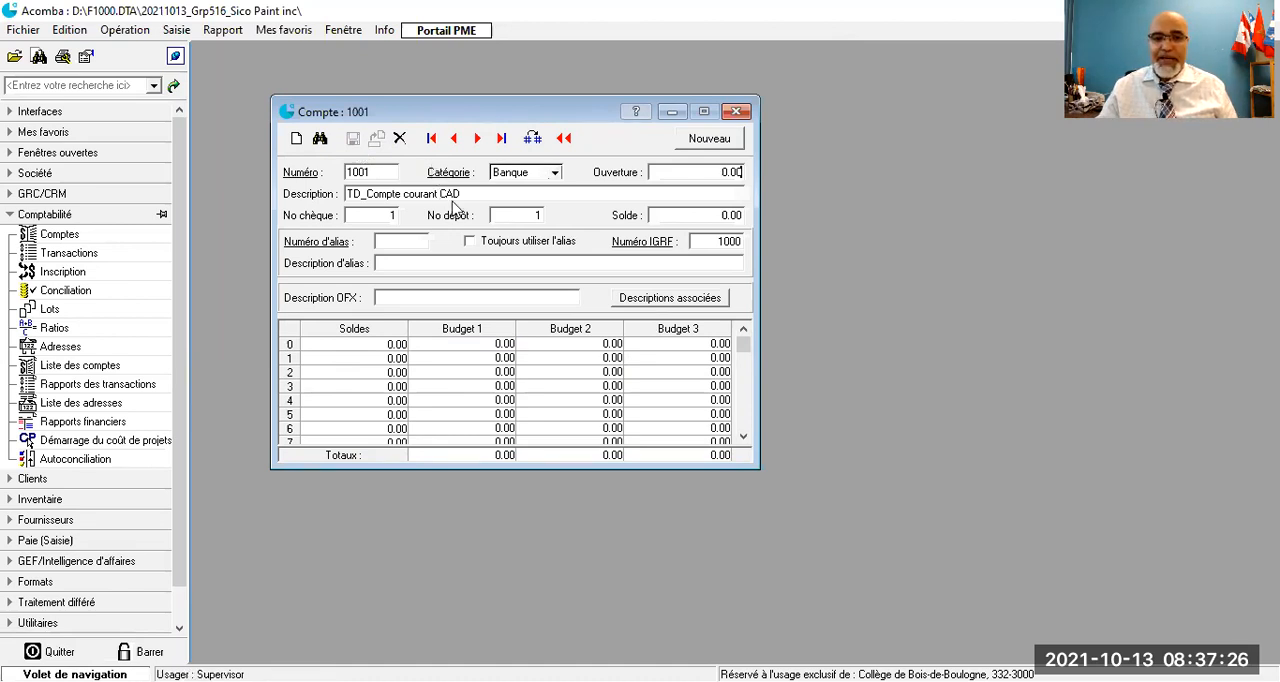
- Go to the "Compte bancaire 2" account, change its description to "TD_Compte courant USD" and save it
click(478, 139)
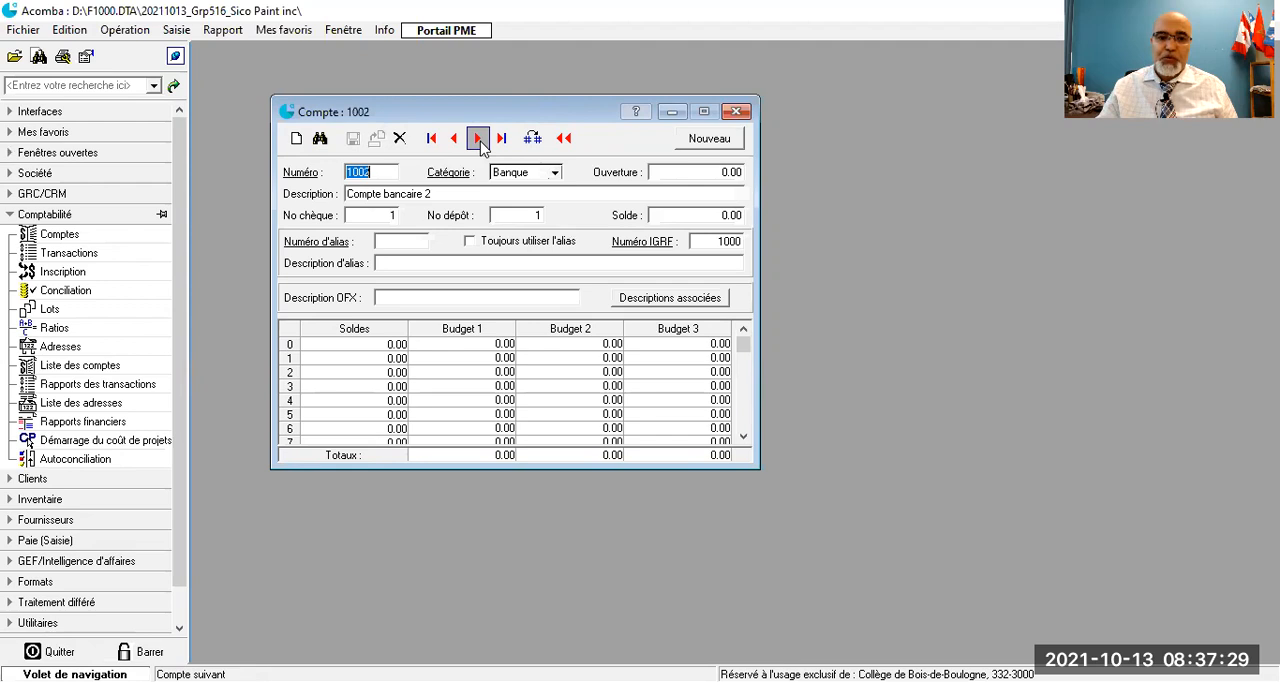
click(433, 193)
text(T)
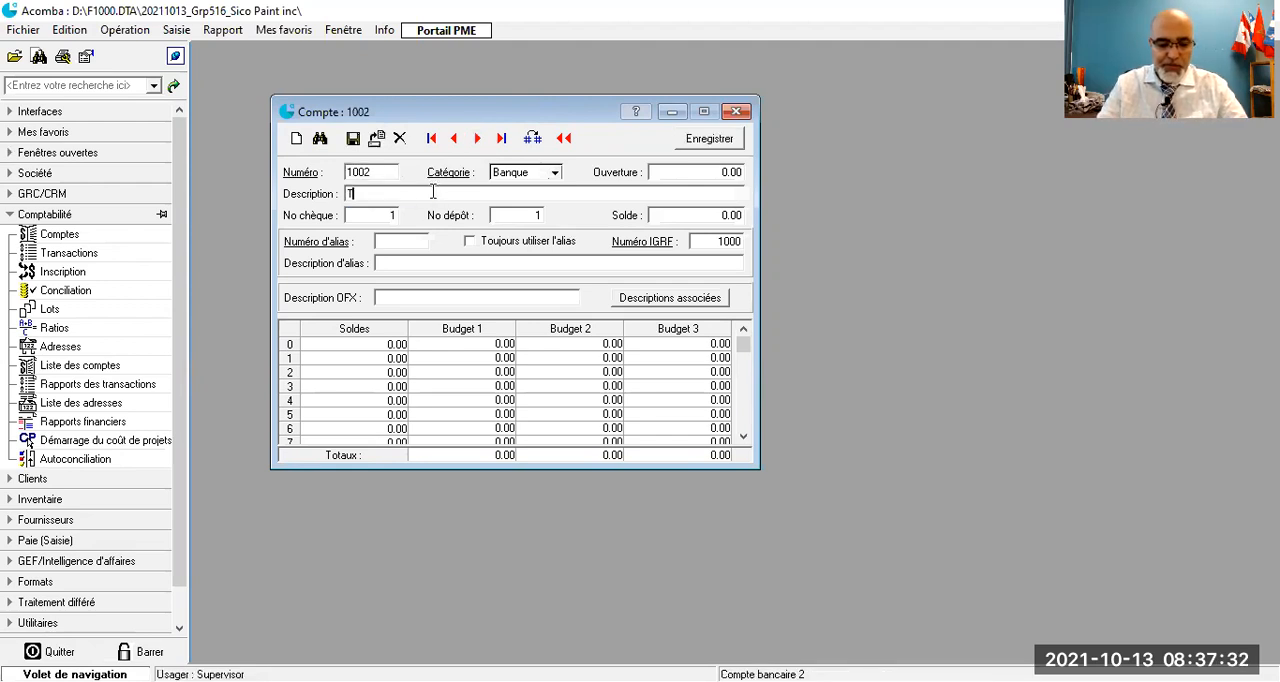
text(D Conpte courant)
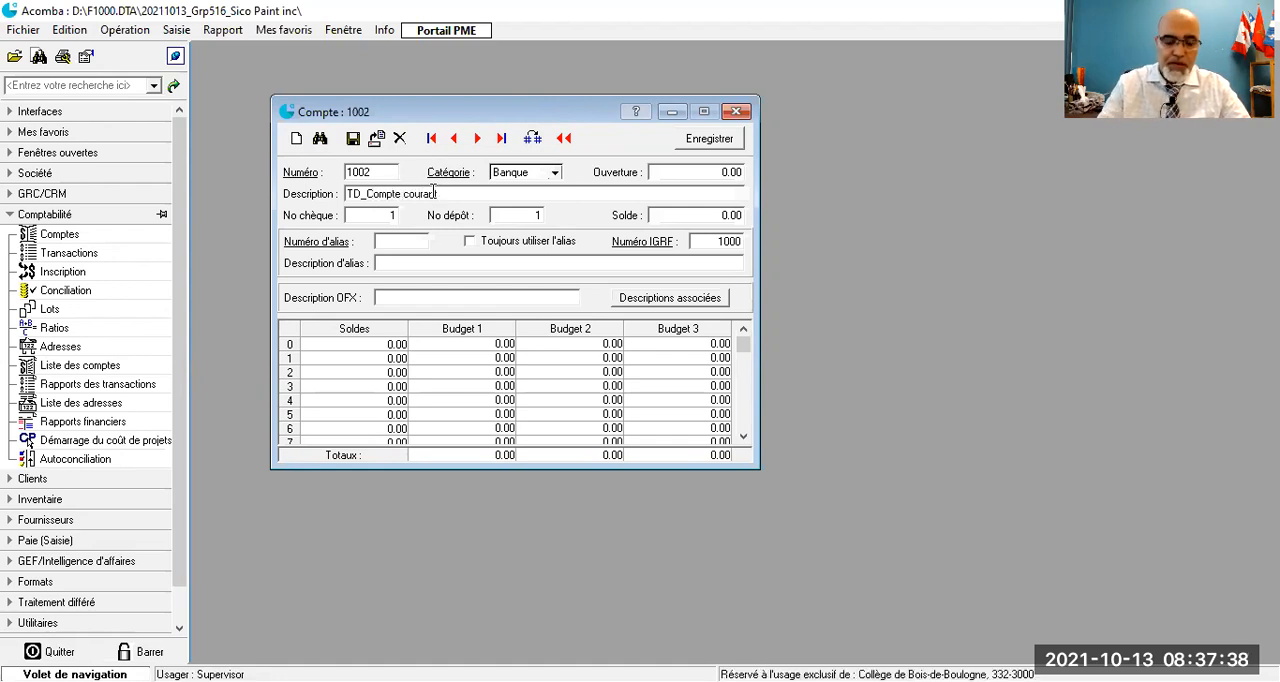
text( USD)
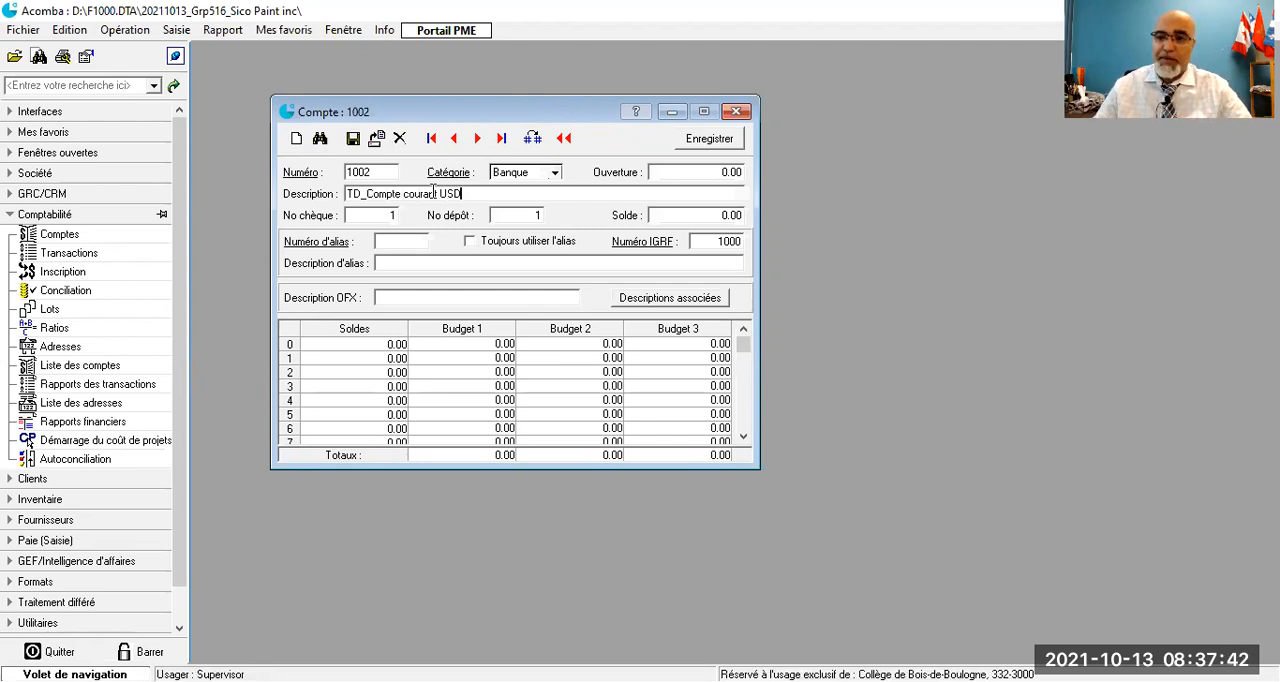
click(355, 139)
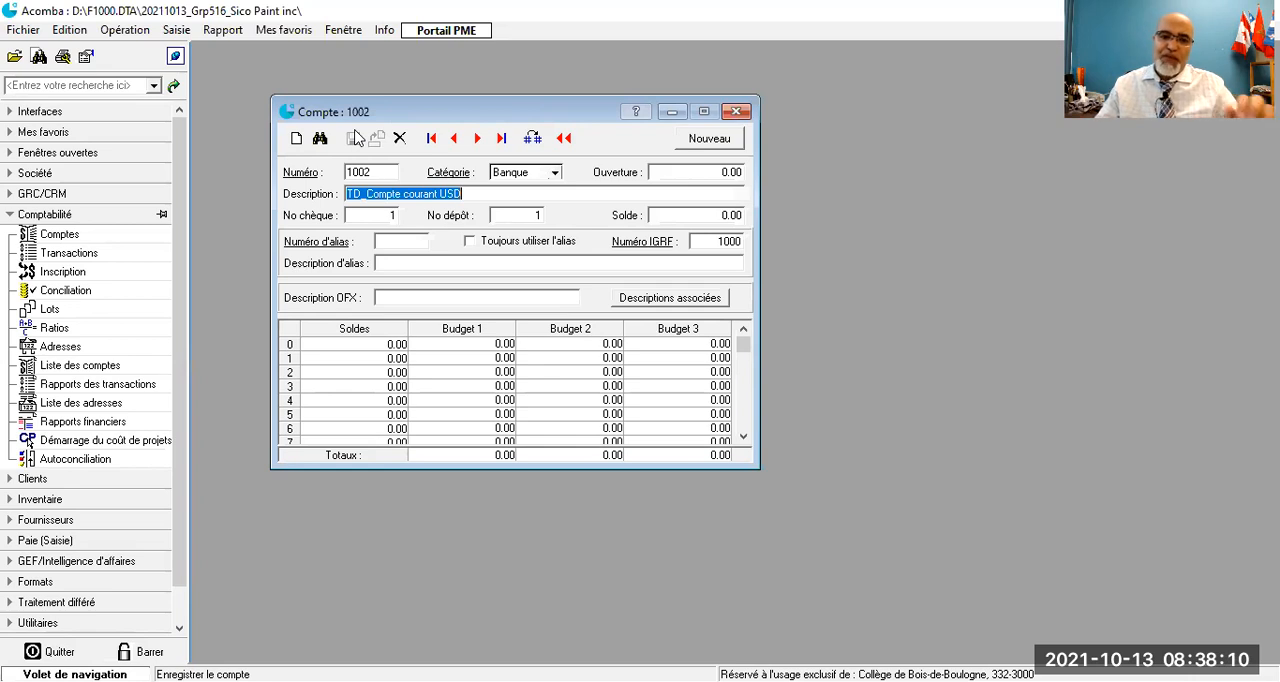
- Find the "Stocks - Département 1" asset account in the account selection list and open its record
click(320, 138)
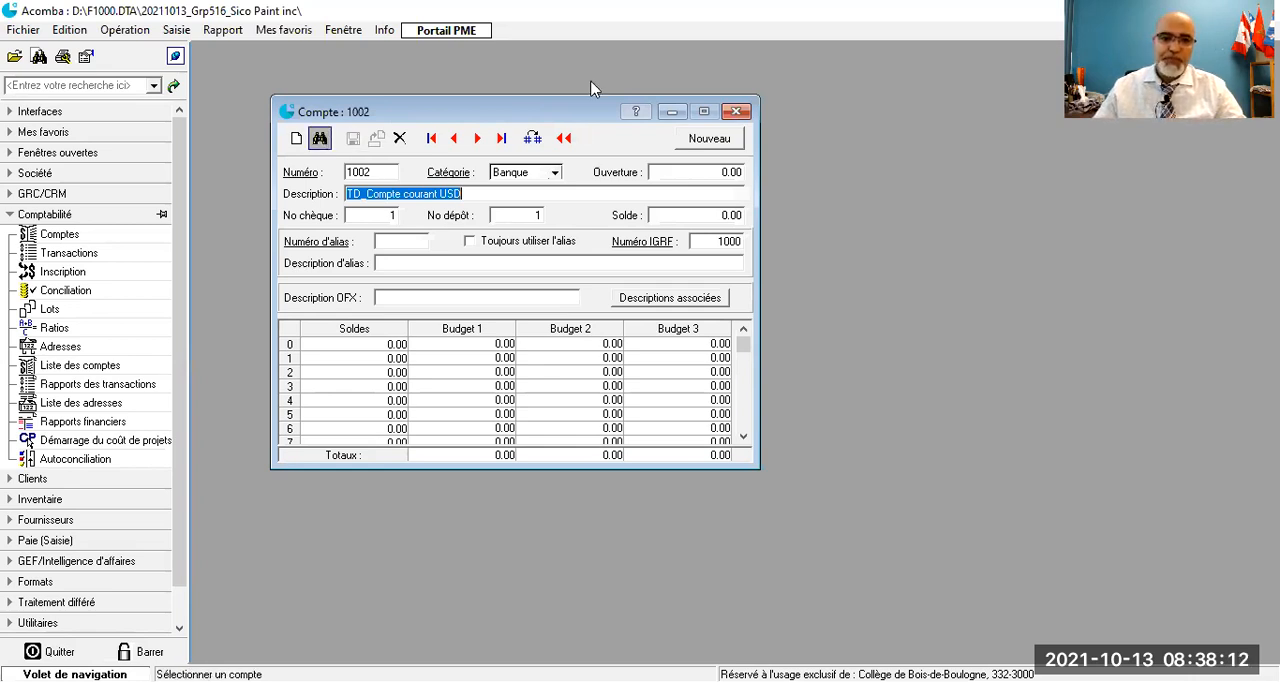
drag(586, 111, 618, 46)
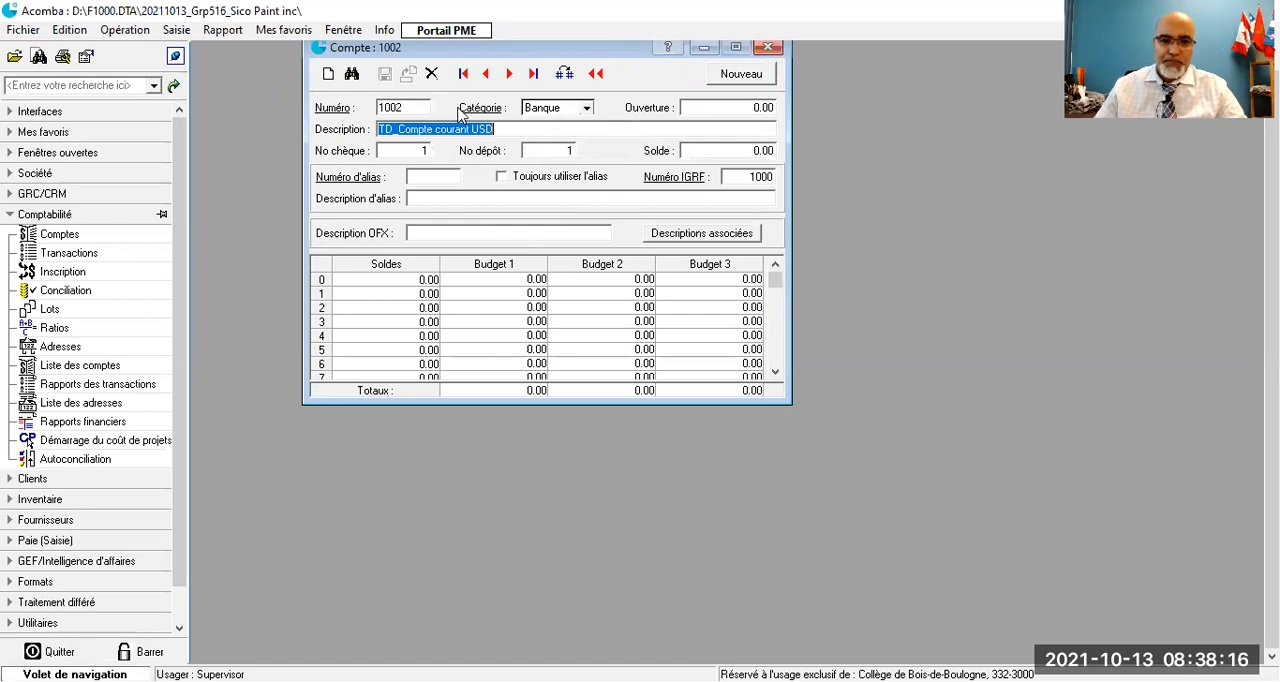
click(330, 108)
scroll(520, 300, down, 5)
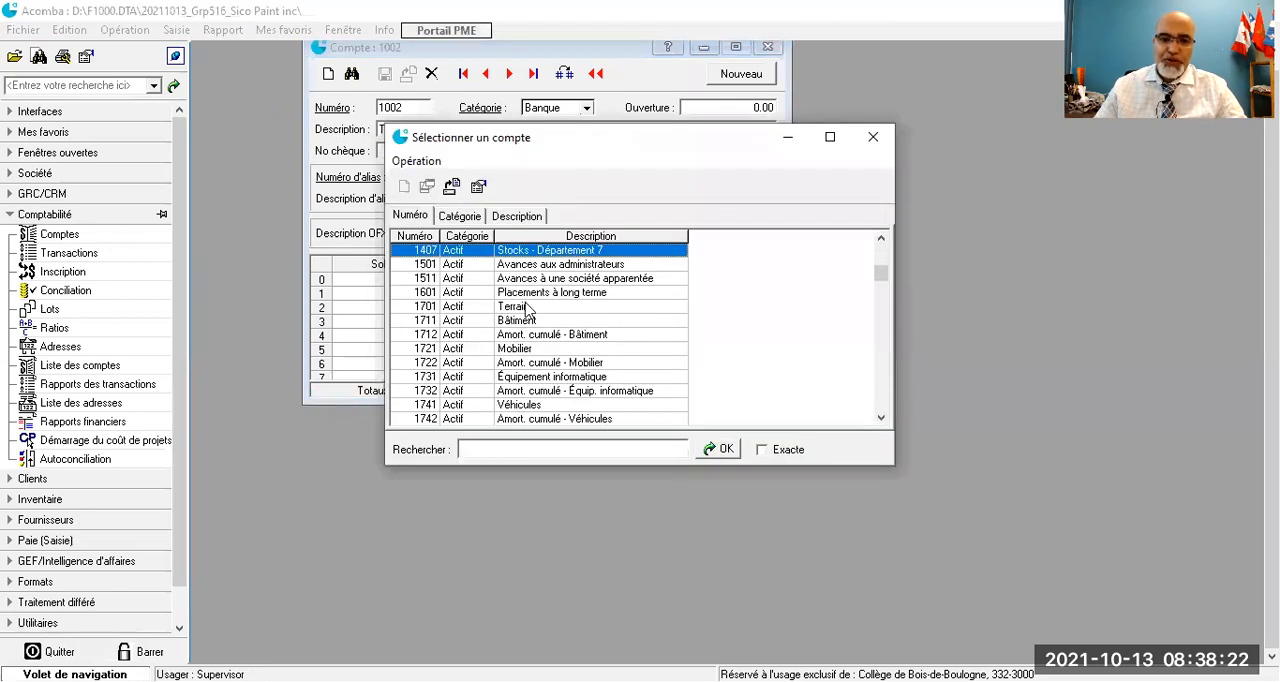
scroll(527, 310, up, 3)
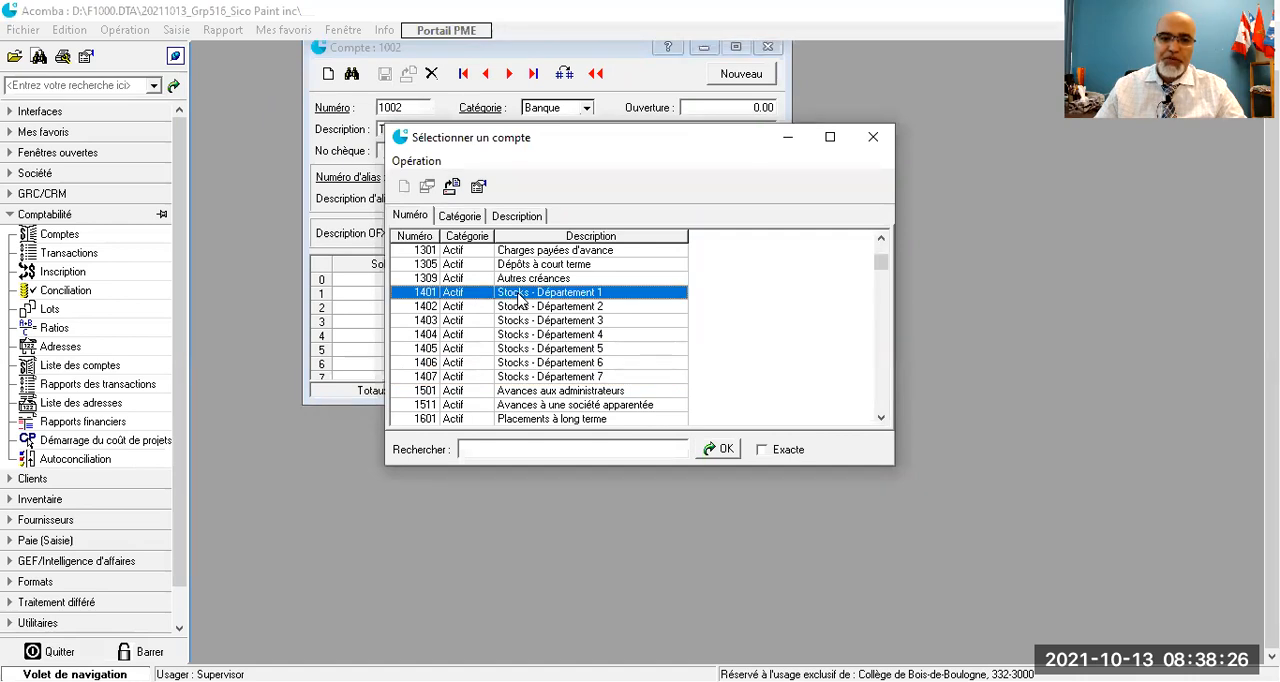
double_click(519, 296)
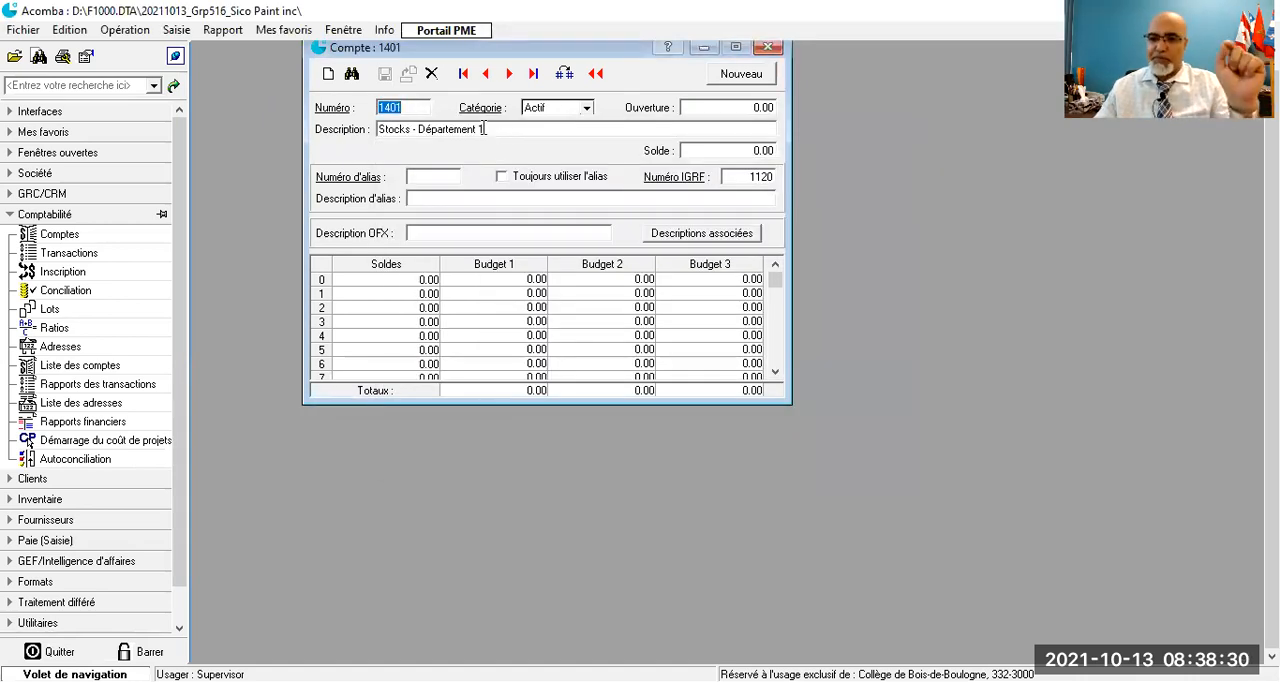
- Change the description of the "Stocks - Département 1" account to "Stock-Peinture au Latex inflammable" and save it
click(484, 129)
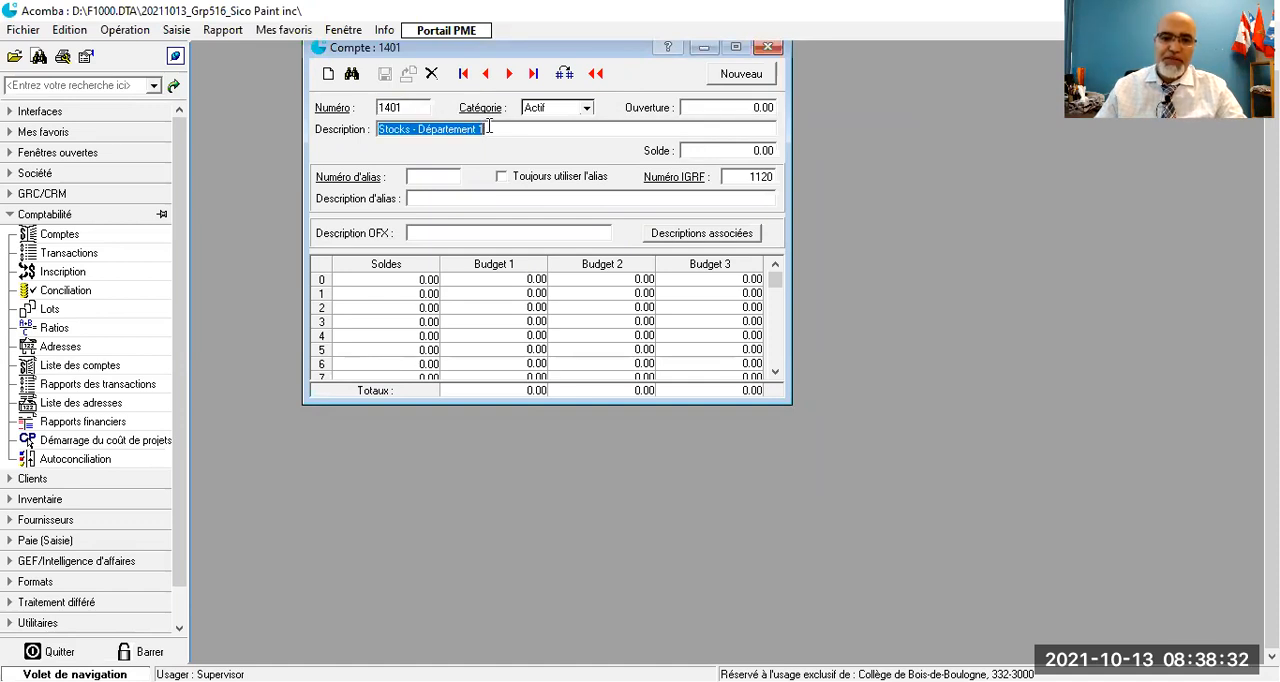
text(Stock)
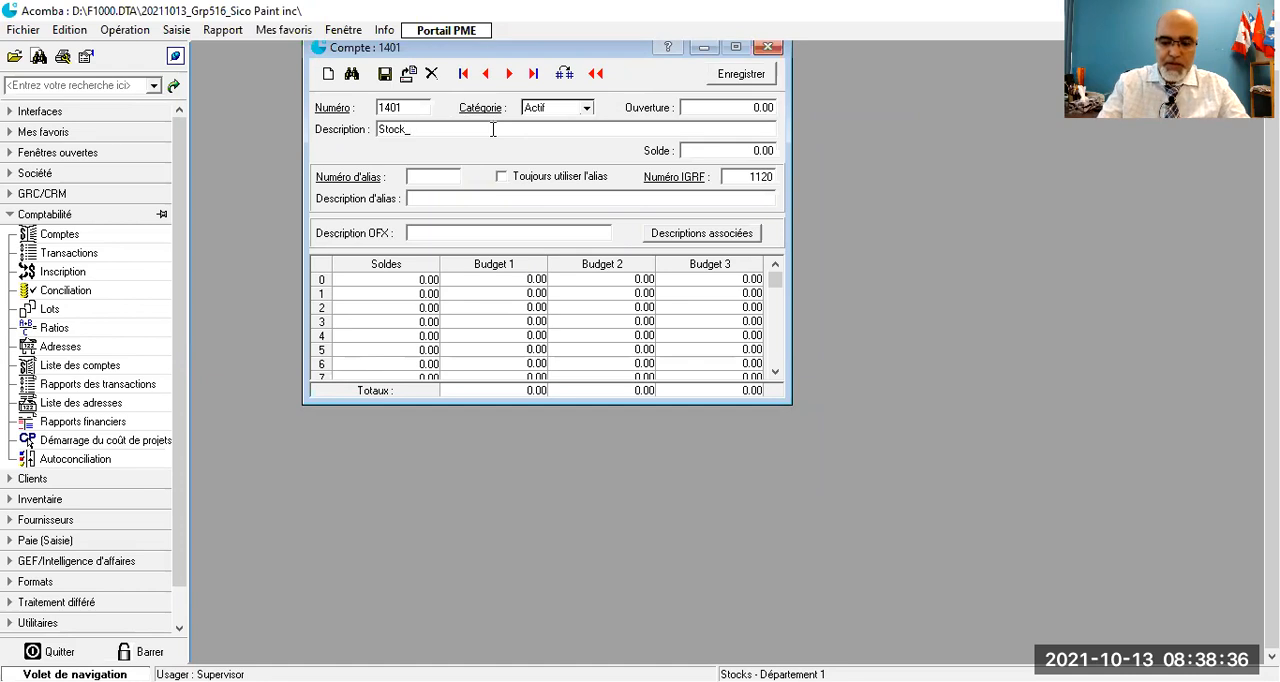
text(-Peinture)
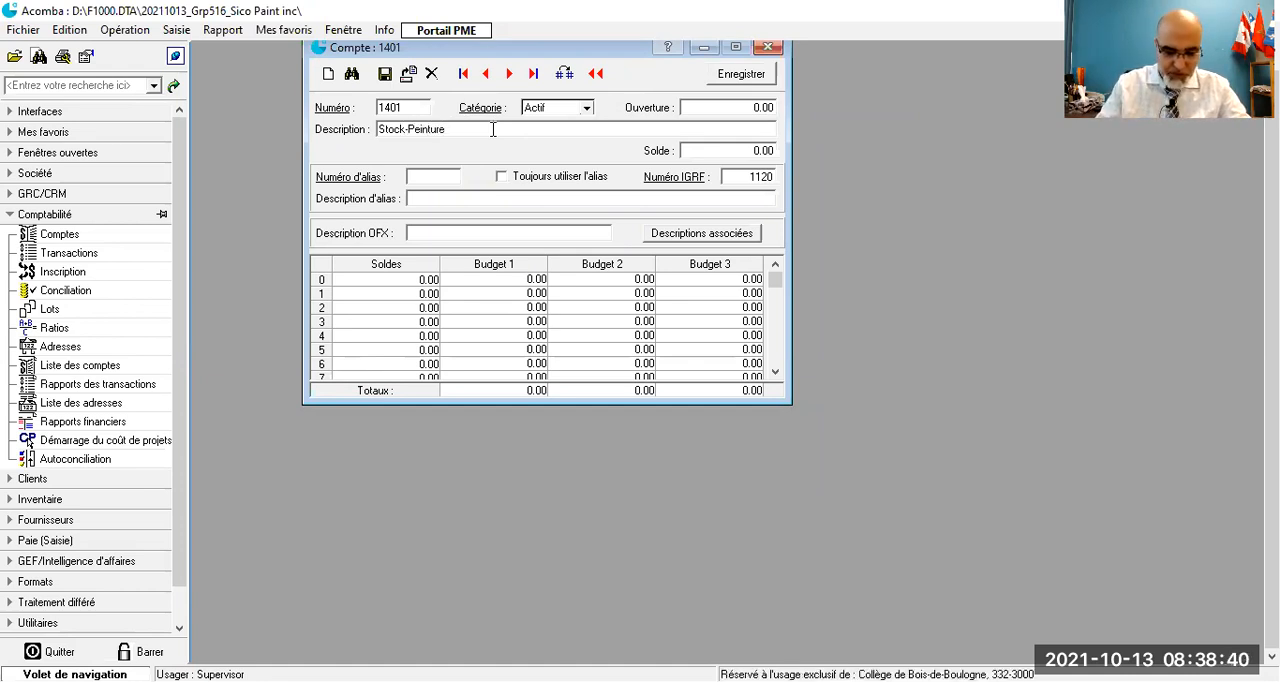
text( au Latex)
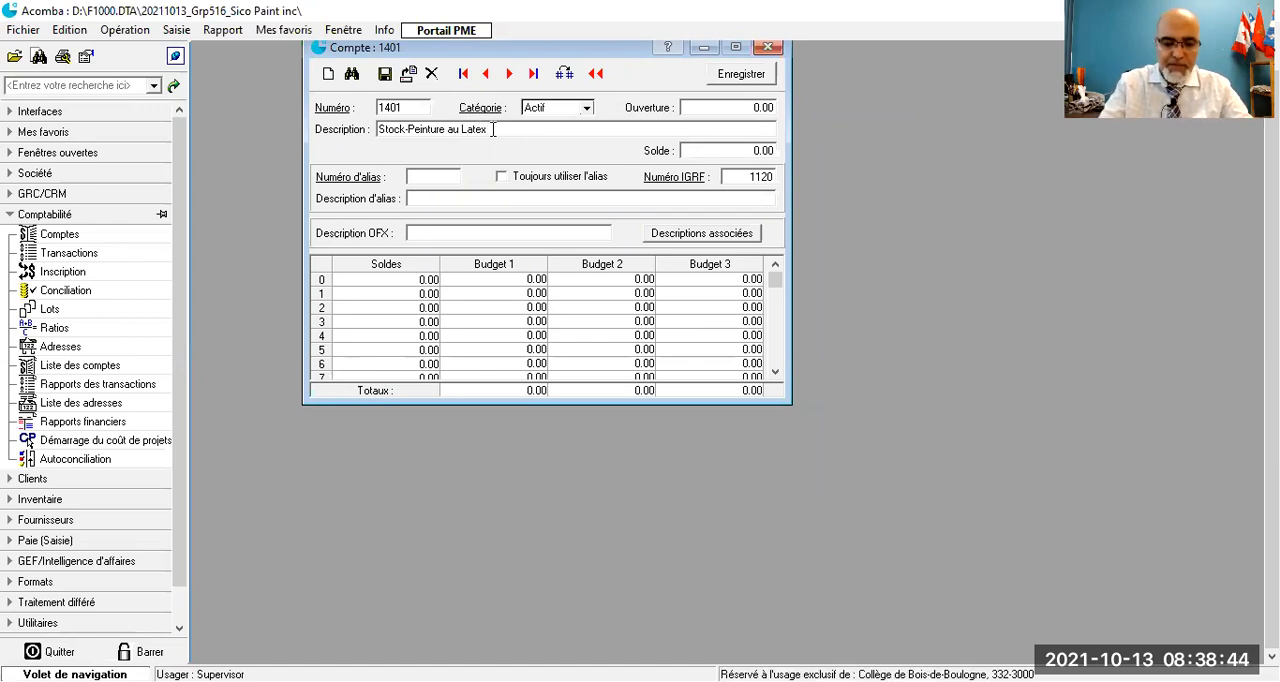
text( inflammable)
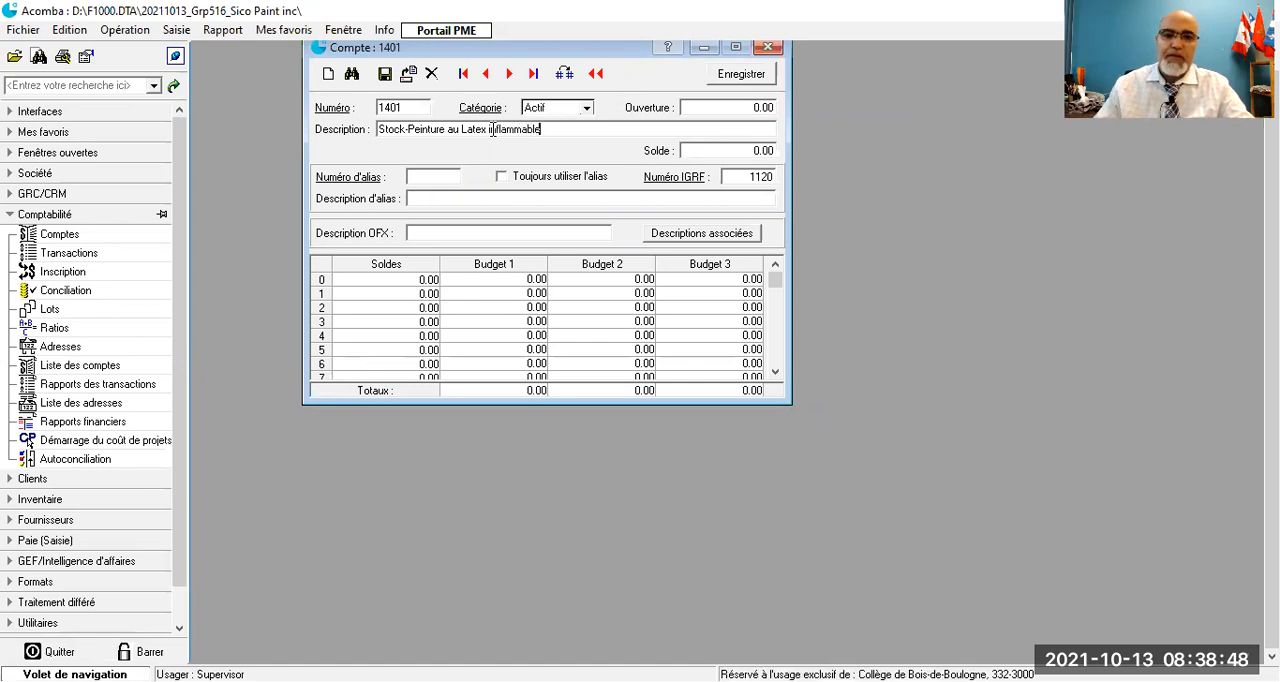
drag(545, 130, 410, 137)
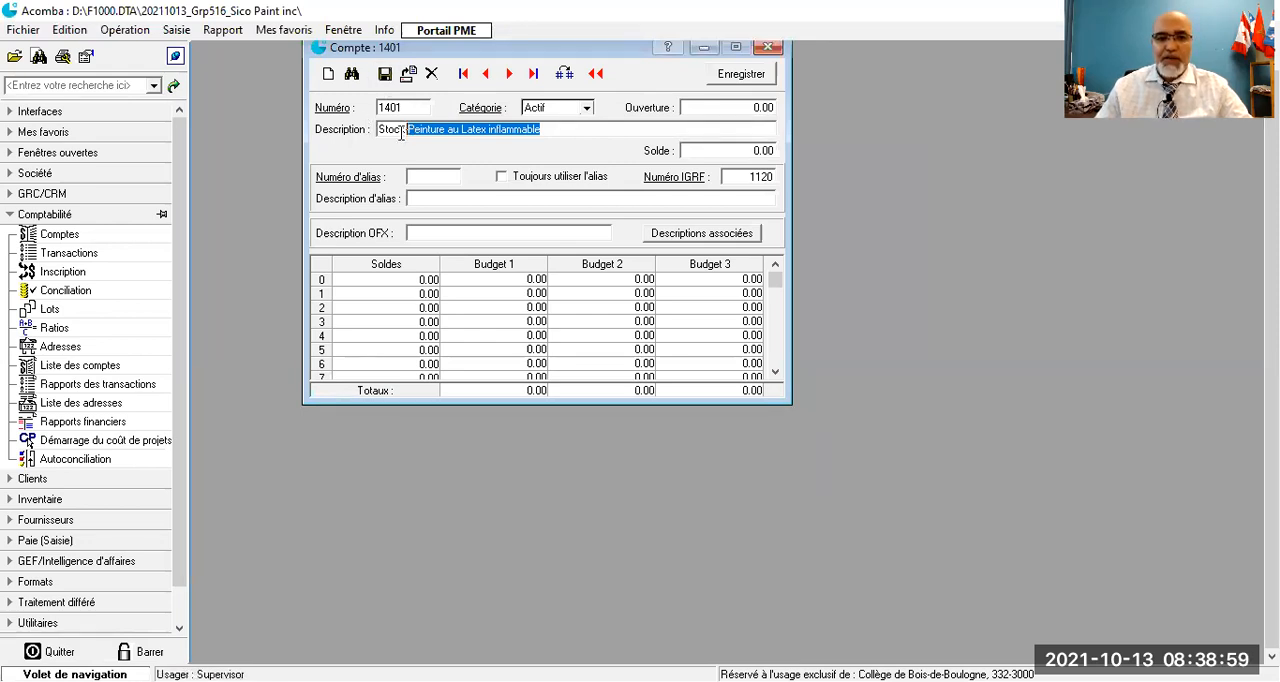
click(385, 76)
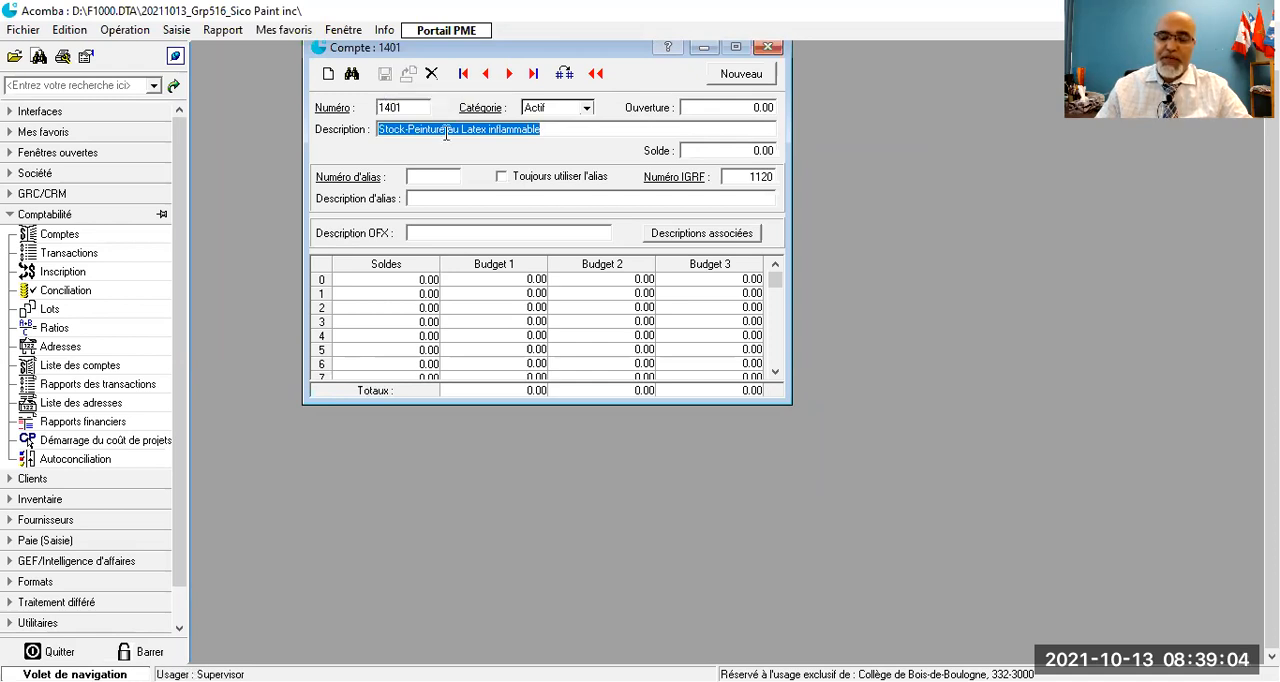
- Open the "Stocks - Département 2" account, change its description to "Stocks - Peinture pour bois" and save it
click(322, 110)
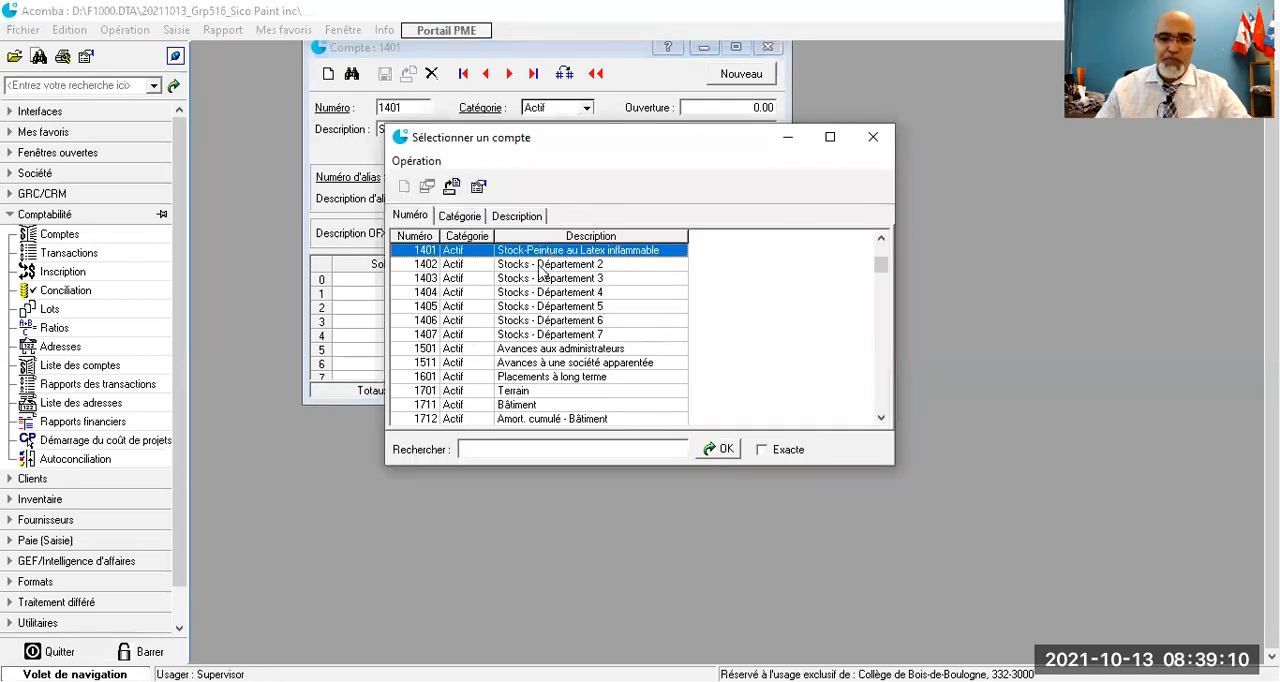
double_click(541, 265)
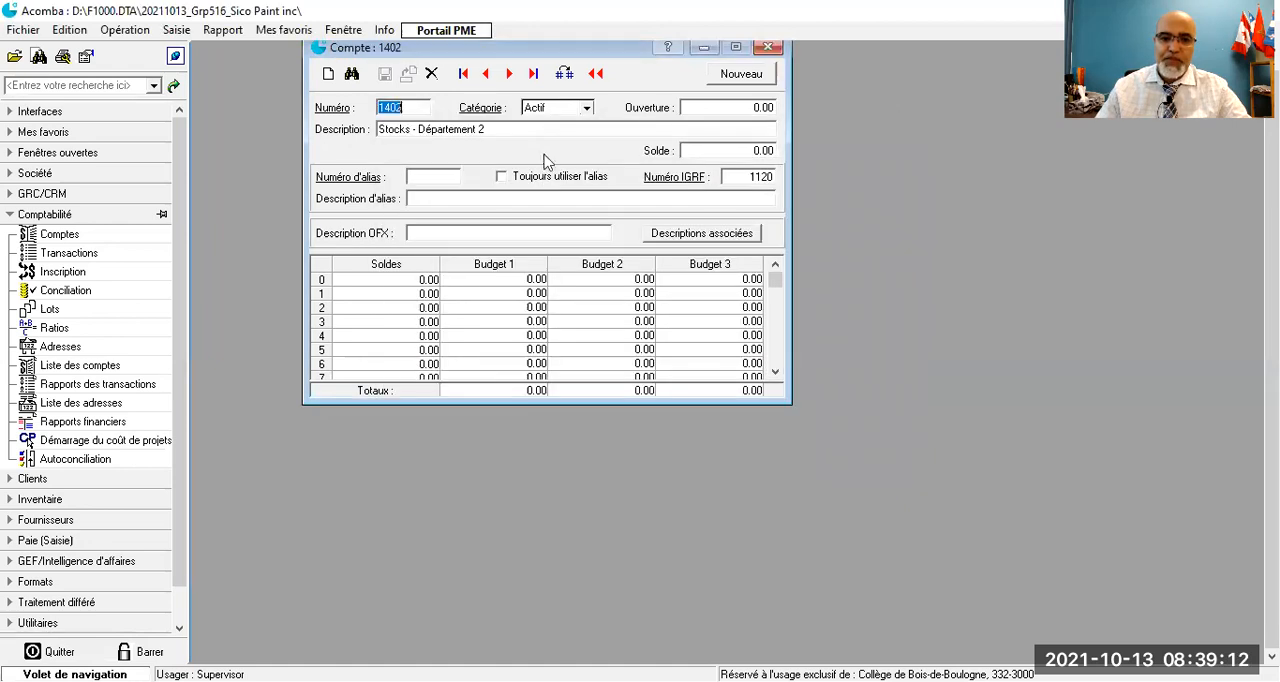
click(502, 131)
drag(492, 131, 419, 122)
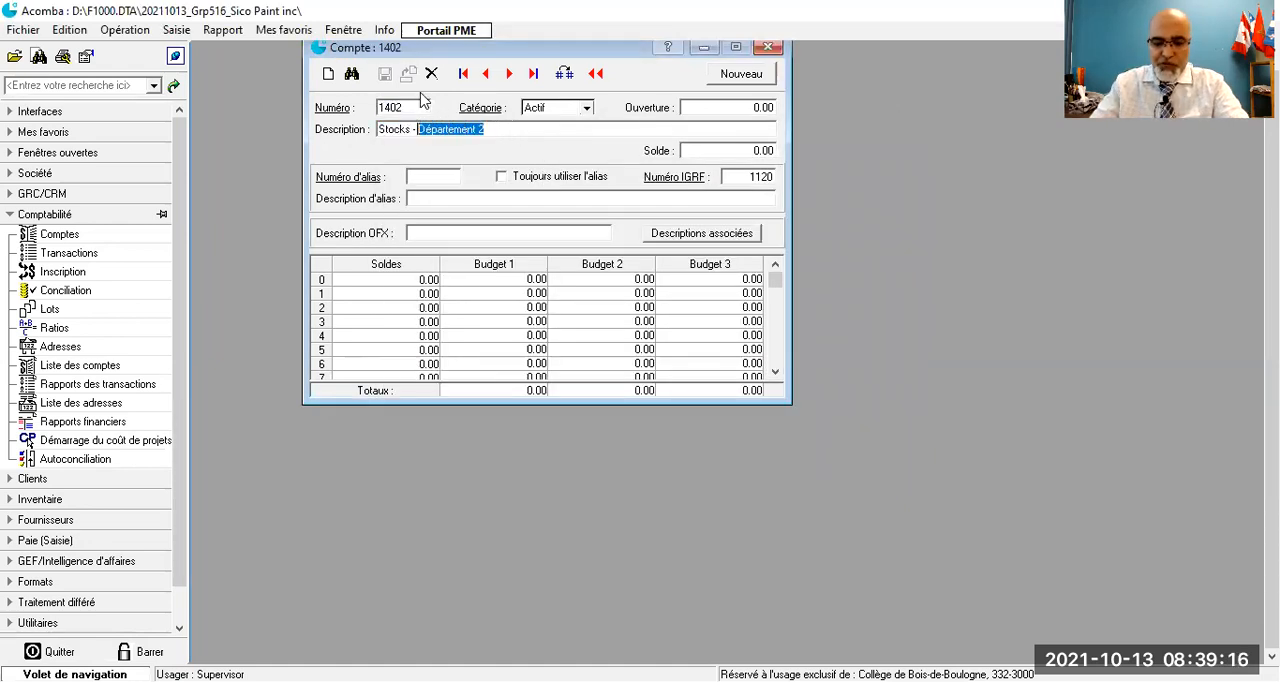
text(Feinture pou)
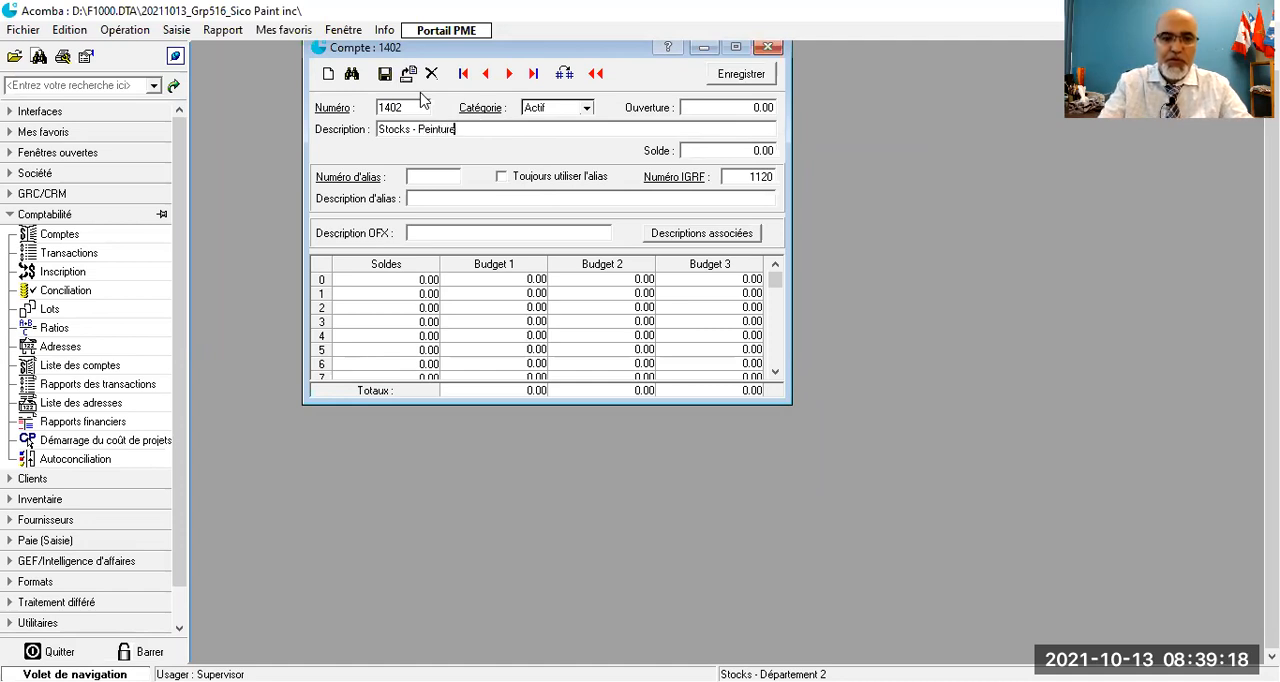
text(r)
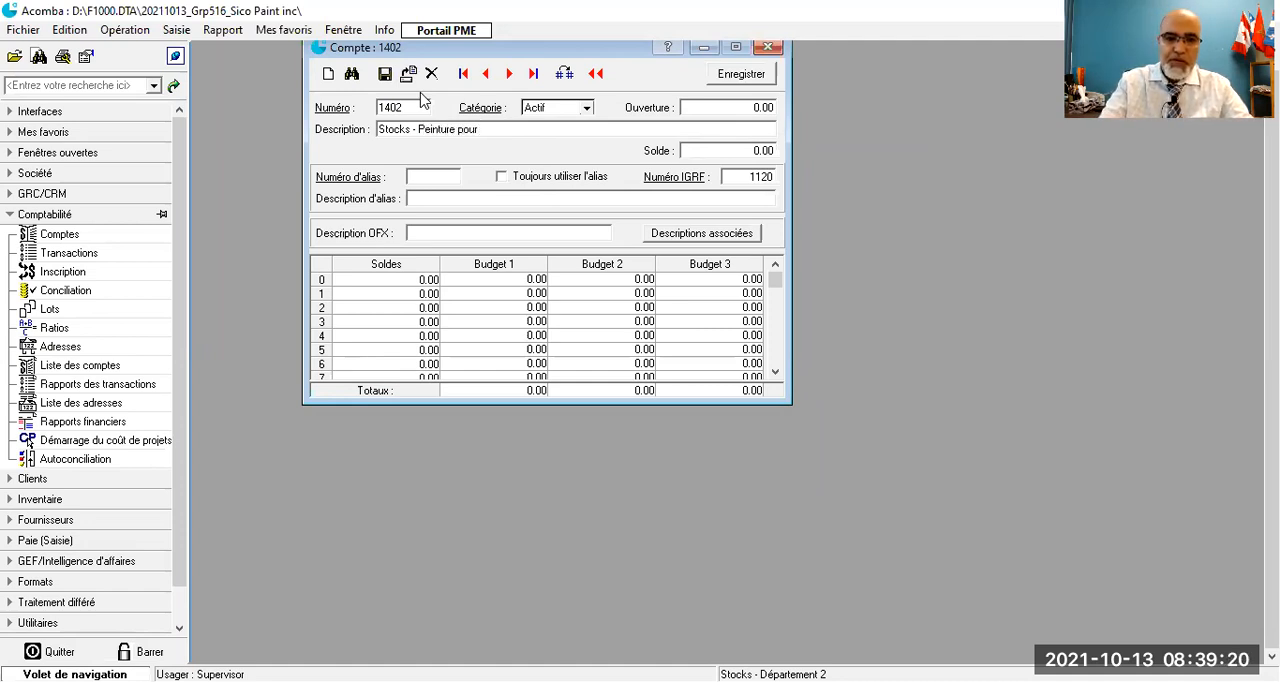
text( bois)
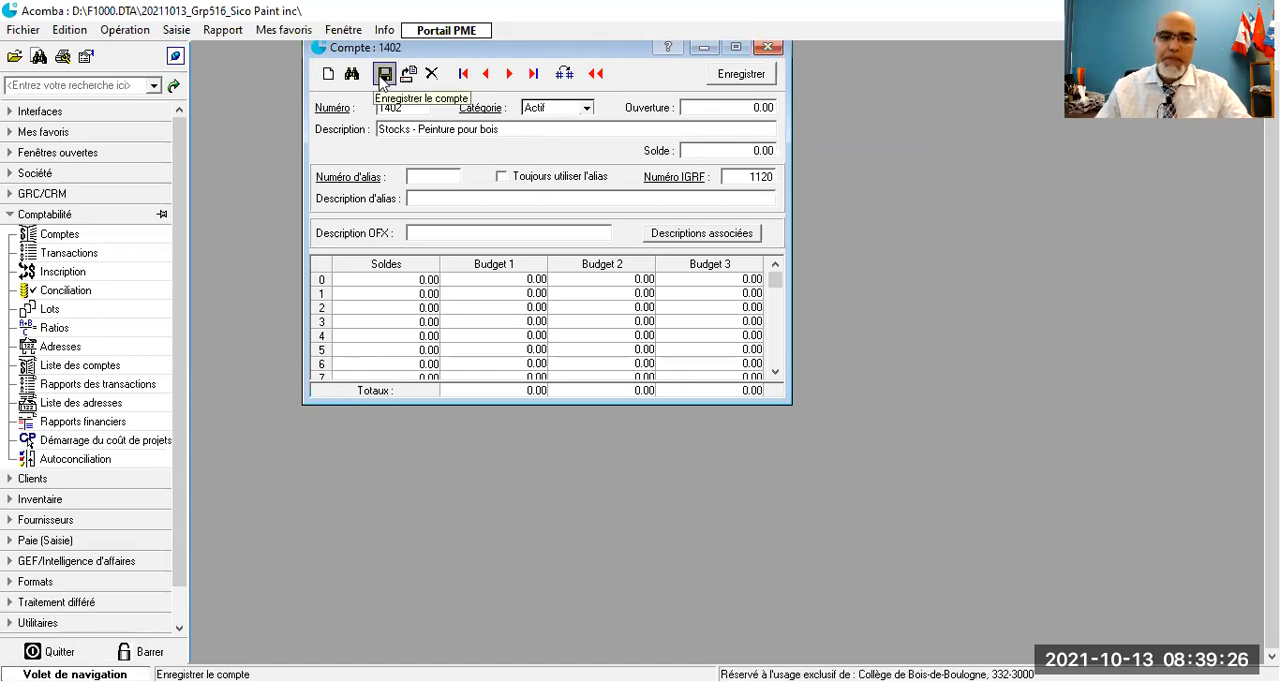
click(384, 74)
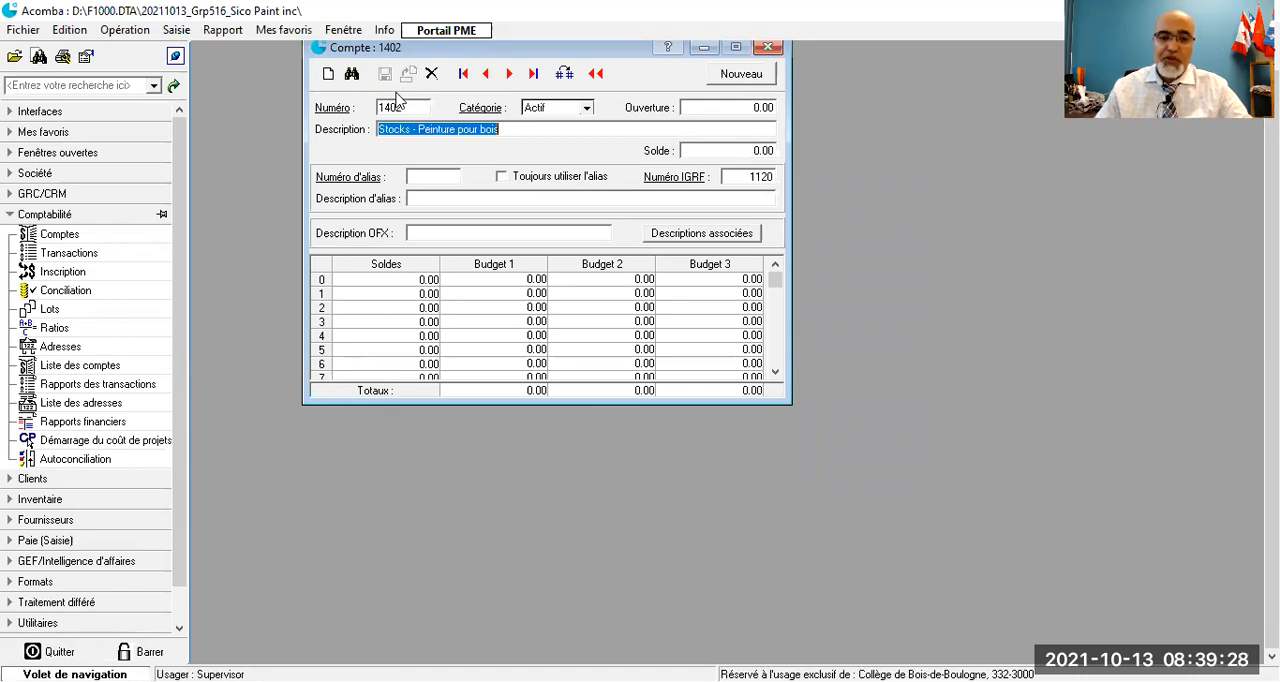
- Open the "Ventes département 1" revenue account and replace "département 1" in its description with a hyphen
click(328, 113)
scroll(565, 296, down, 15)
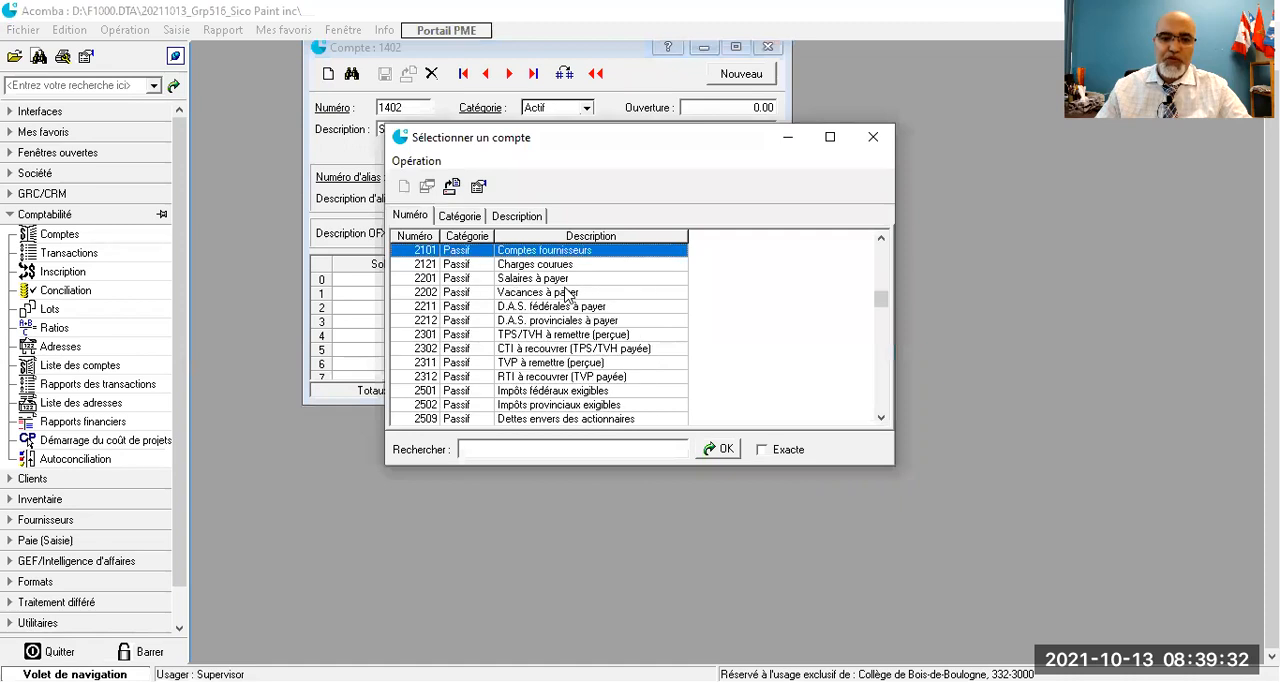
scroll(567, 296, up, 3)
scroll(565, 292, up, 3)
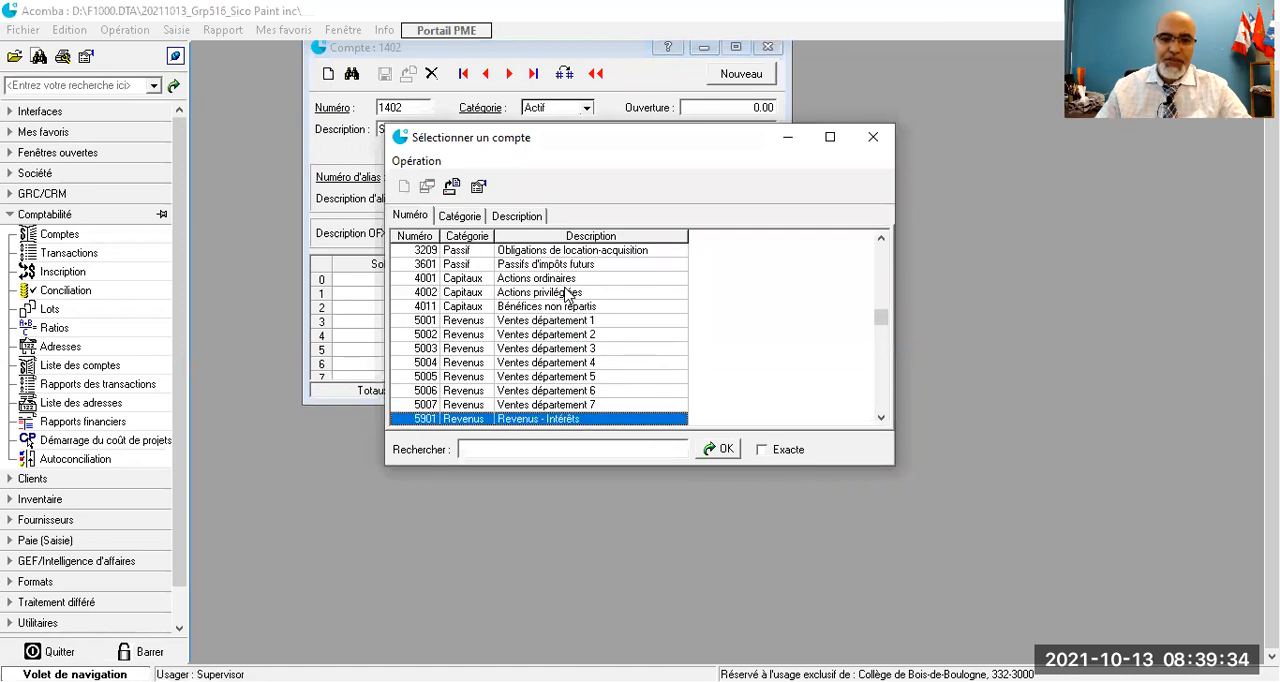
click(541, 321)
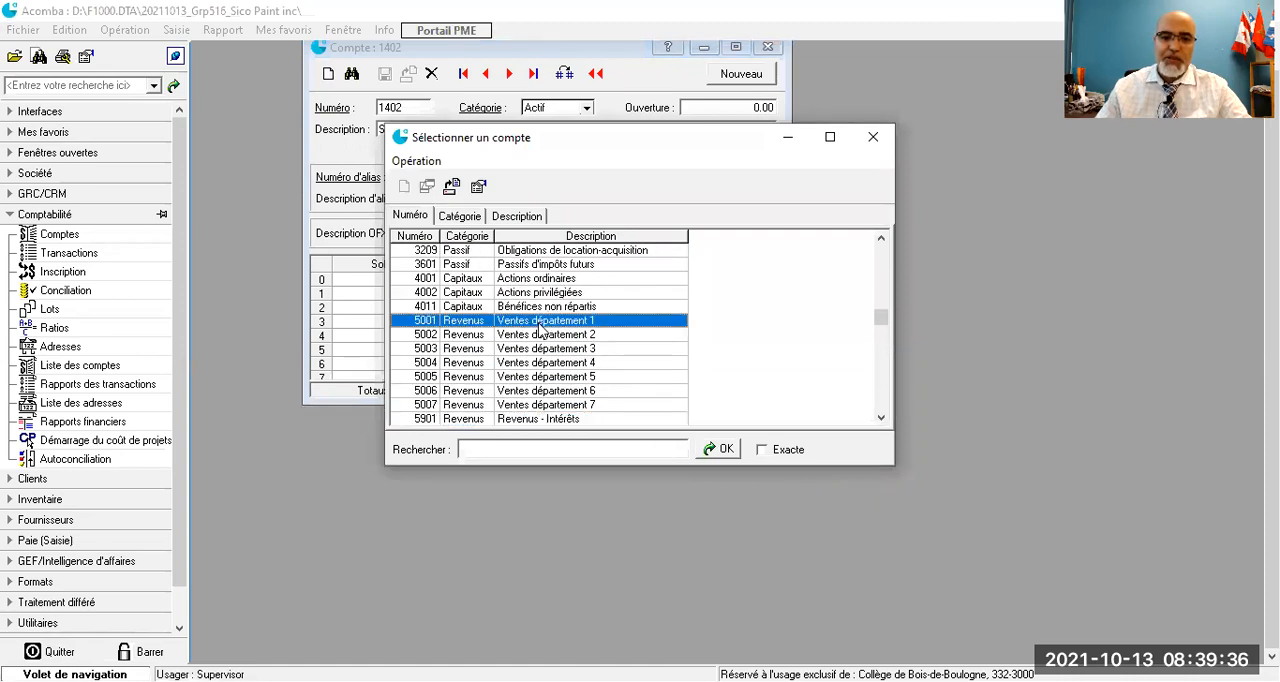
double_click(541, 321)
double_click(410, 128)
drag(410, 128, 503, 128)
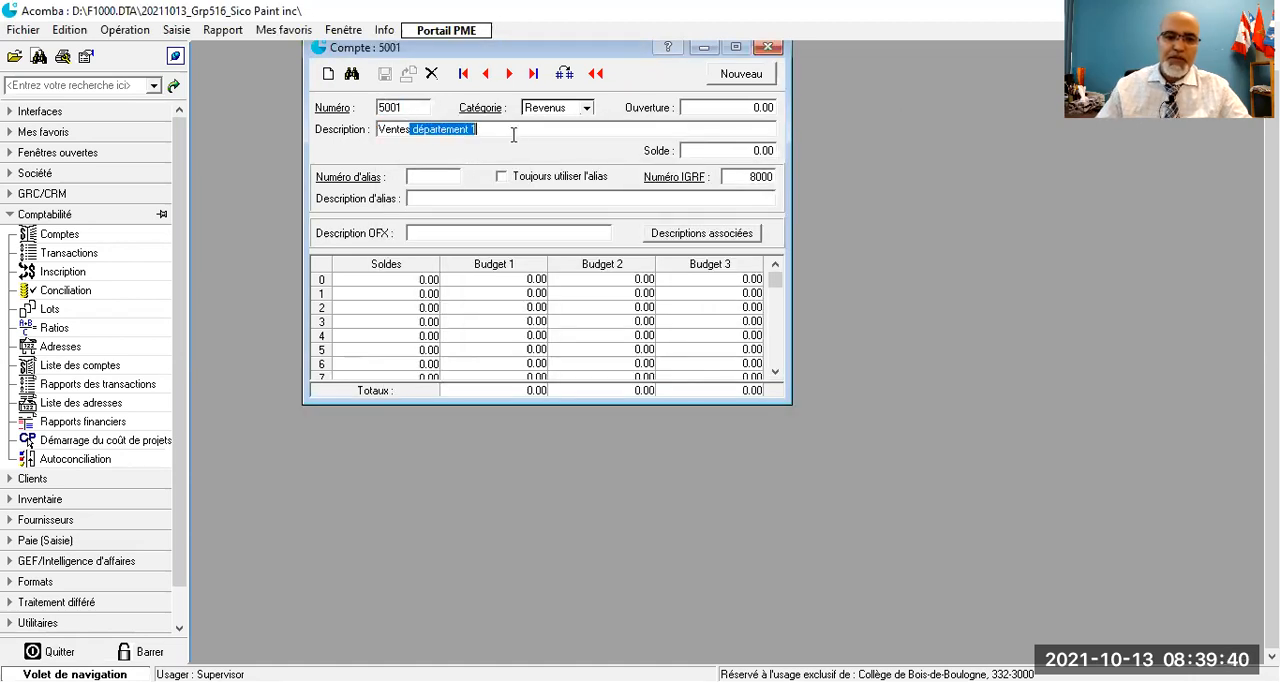
key(BackSpace)
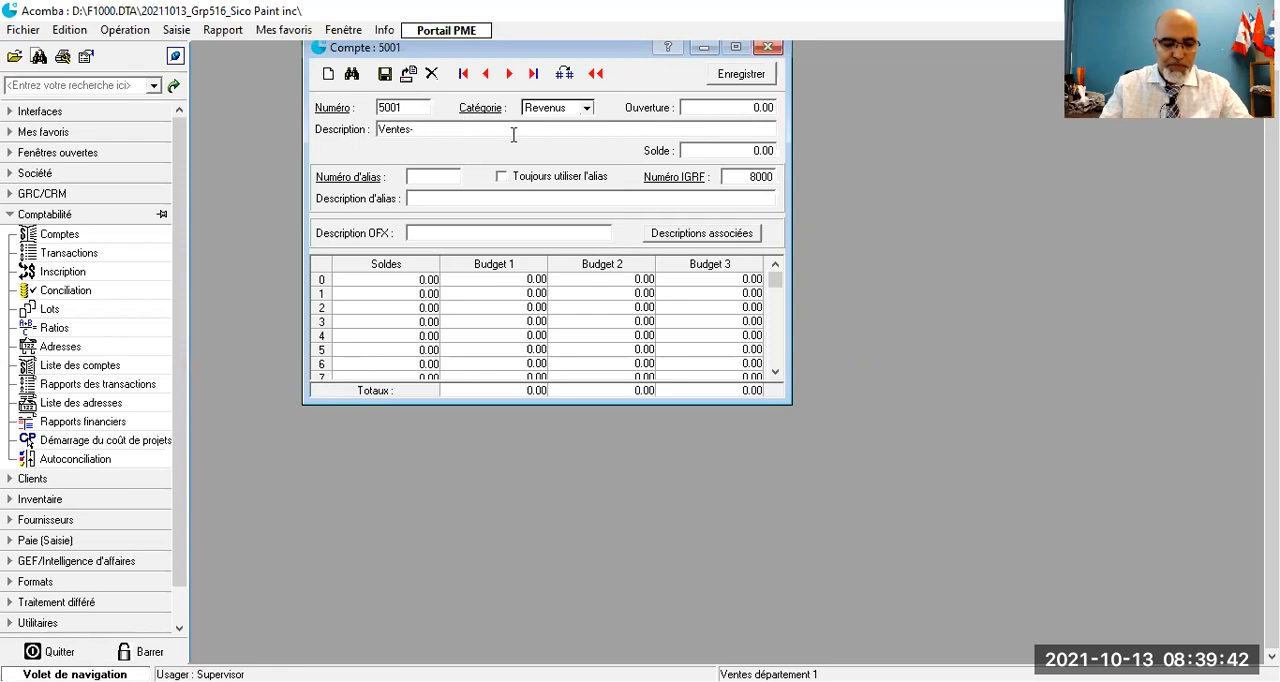
key(ctrl+v)
key(BackSpace)
key(BackSpace)
key(BackSpace)
key(BackSpace)
key(BackSpace)
key(BackSpace)
key(BackSpace)
key(BackSpace)
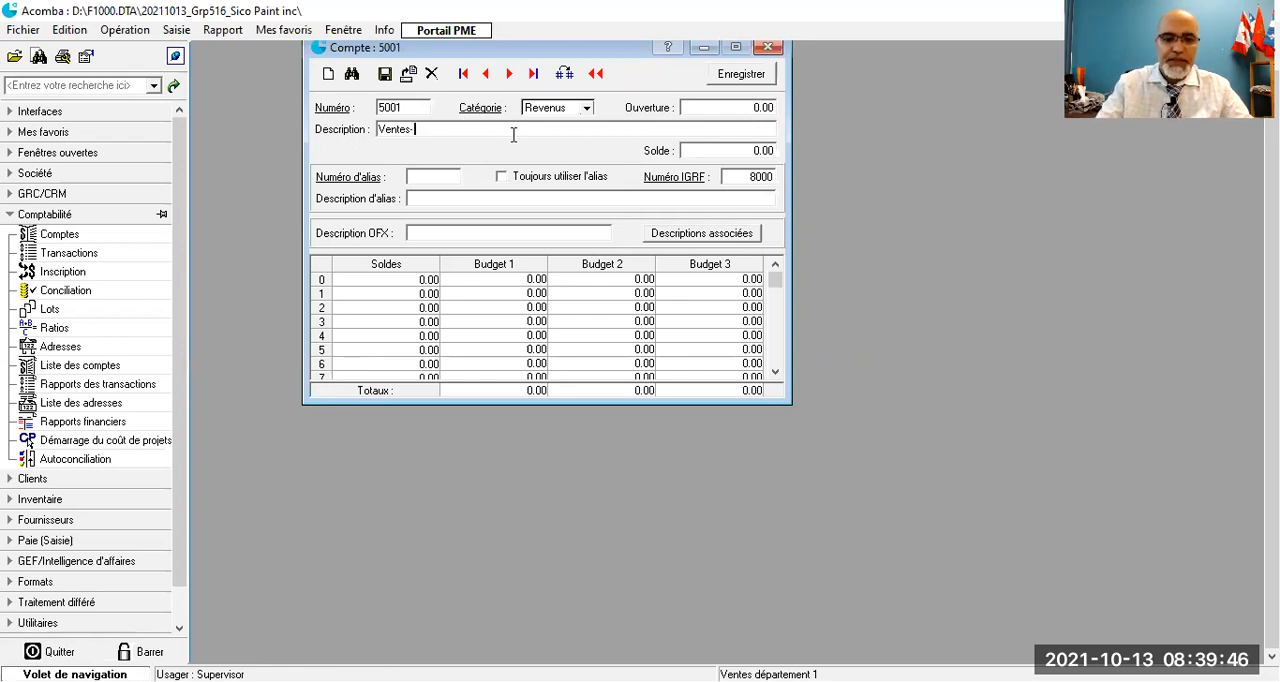
- Complete the revenue account's description as "Ventes- Peinture au Latex Inflammable", copy the product name from it and save the account
text(Pein)
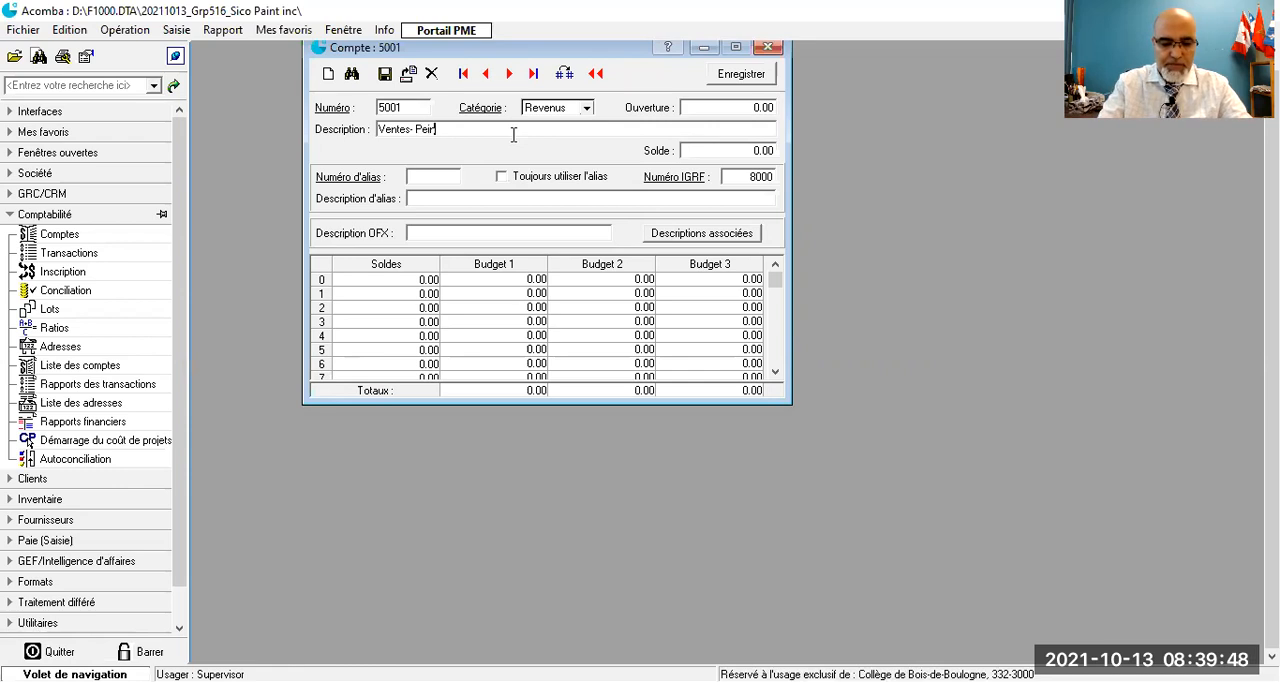
text(ture )
text(L)
text(u)
text(atex Inflammable)
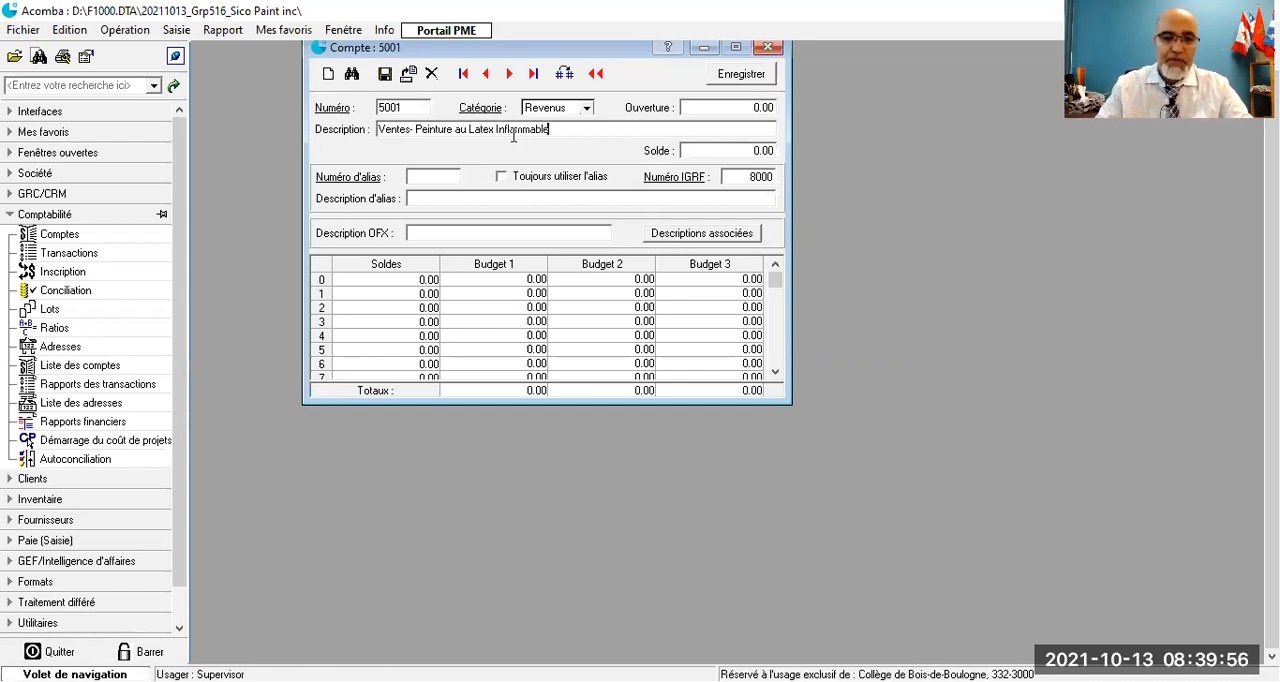
drag(551, 129, 419, 133)
key(ctrl+c)
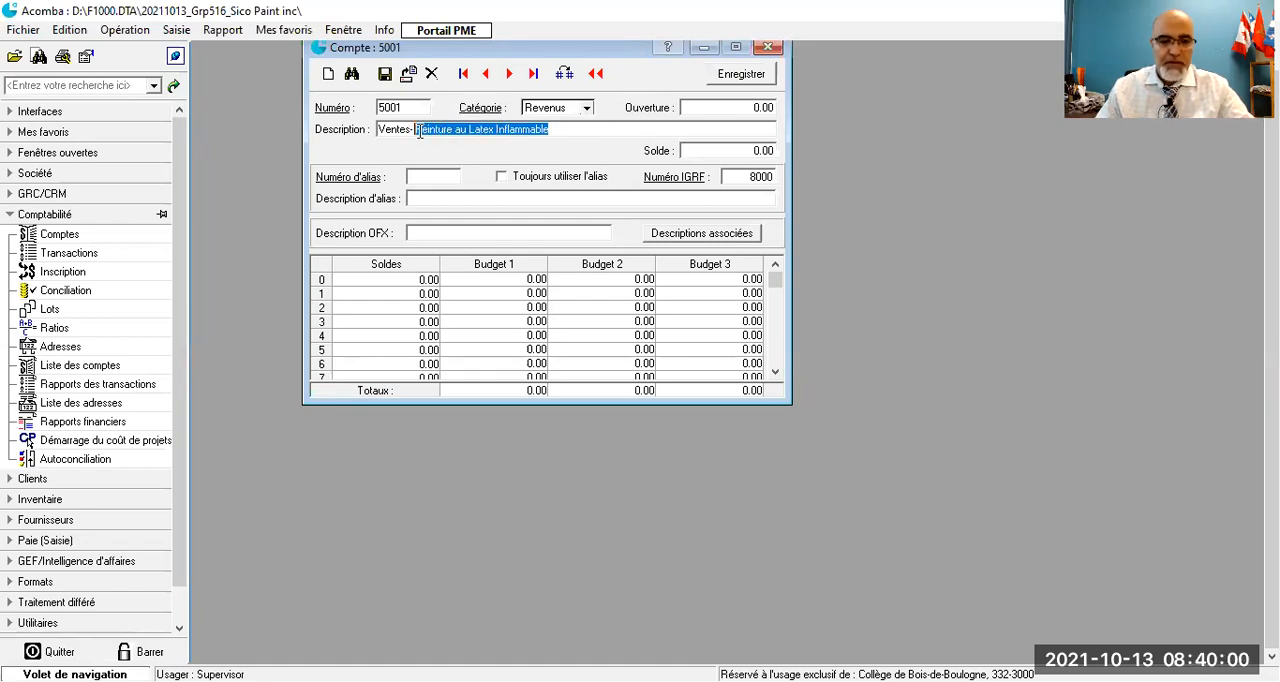
click(384, 78)
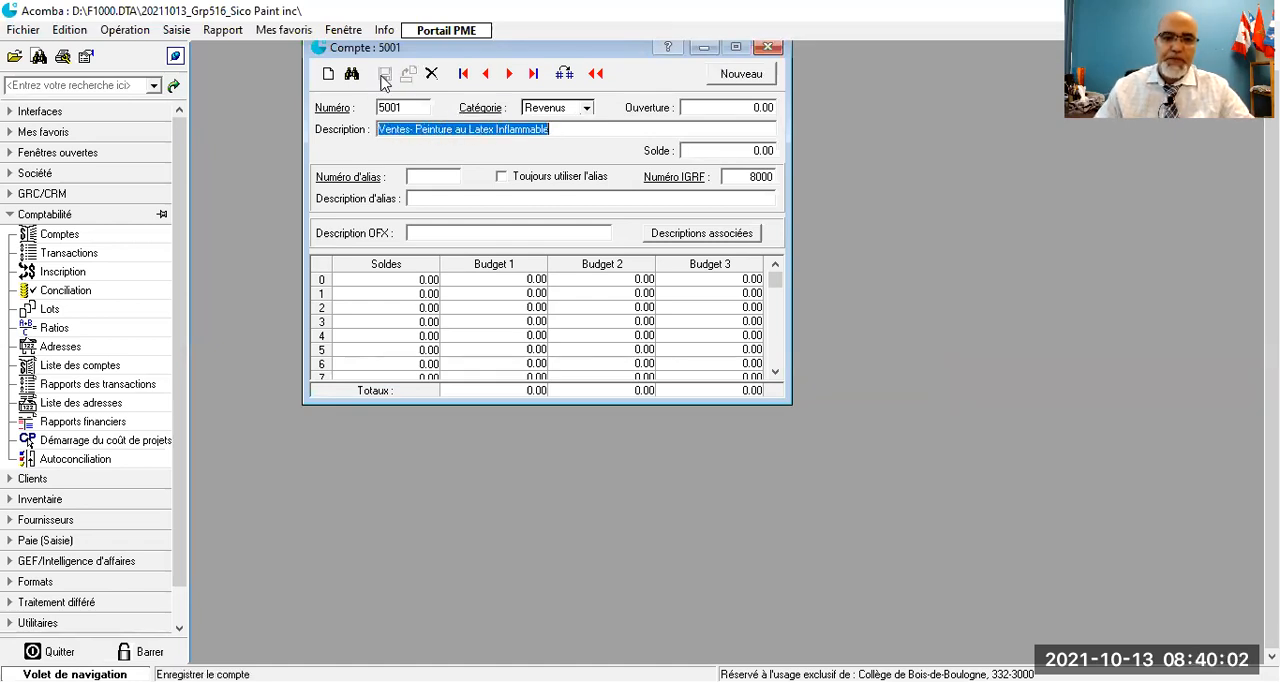
- Open the "Achats département 1" expense account, change its description to "Achats-Peinture au Latex Inflammable" and save it
click(334, 114)
scroll(527, 308, down, 1)
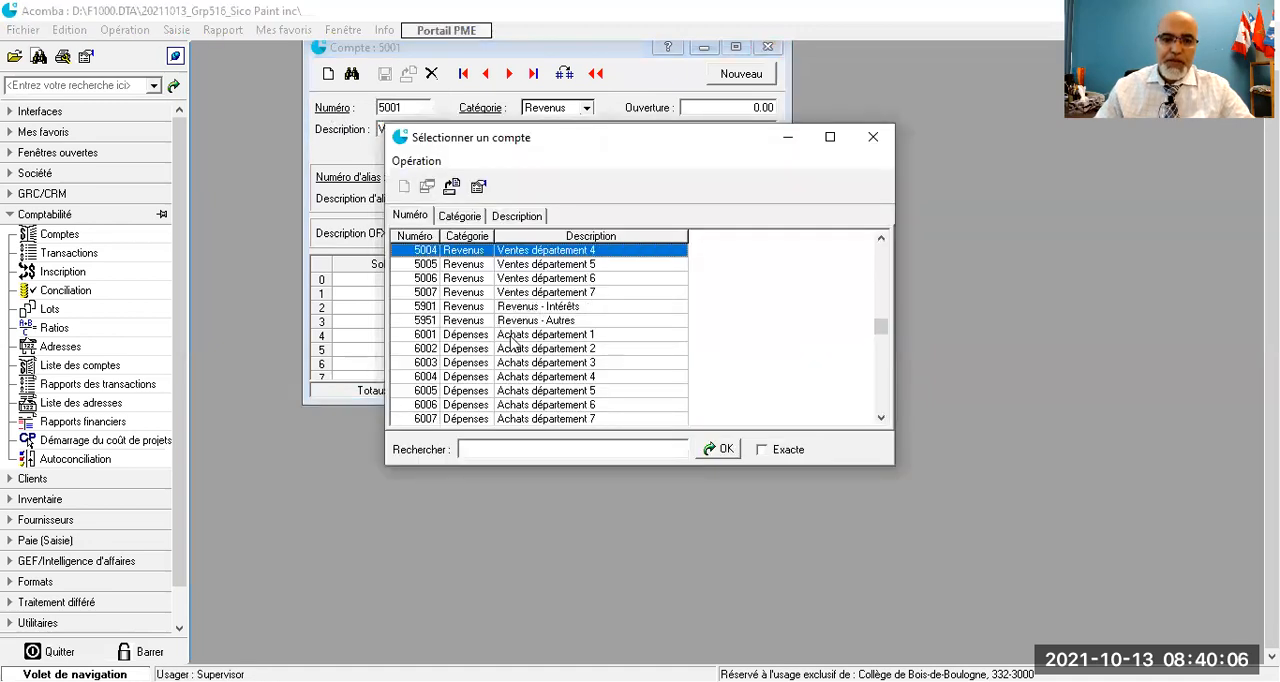
click(514, 336)
double_click(513, 340)
drag(412, 130, 539, 124)
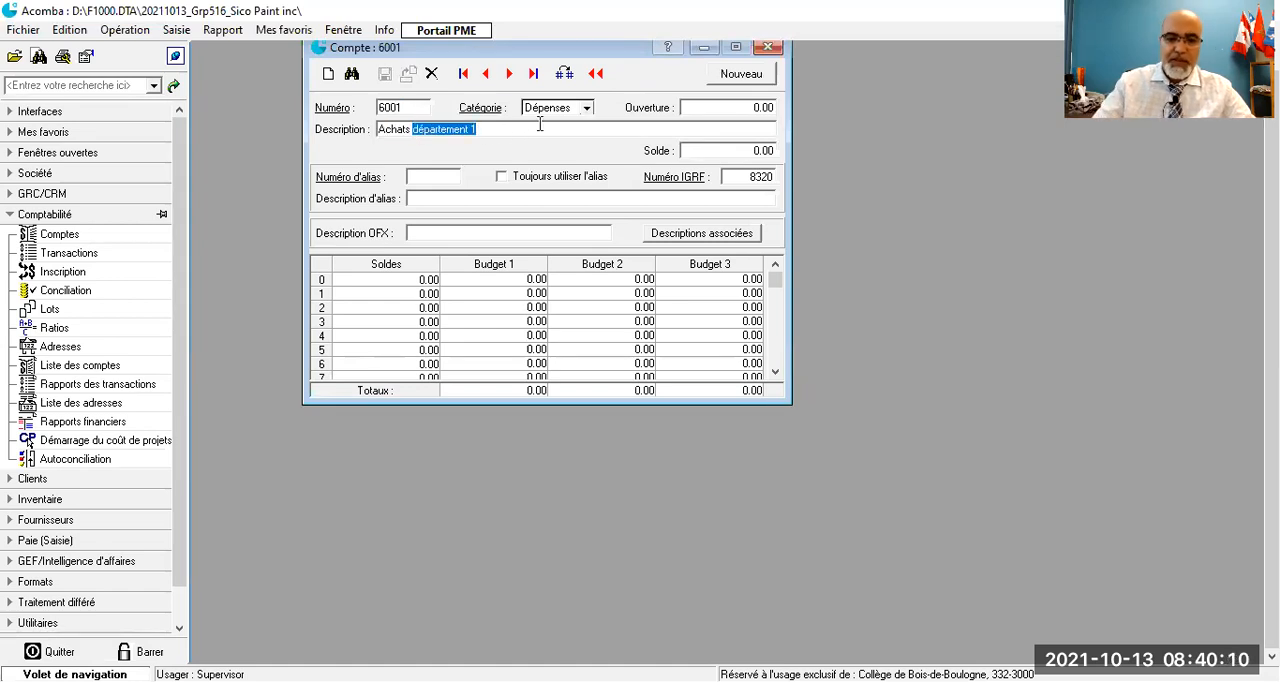
key(BackSpace)
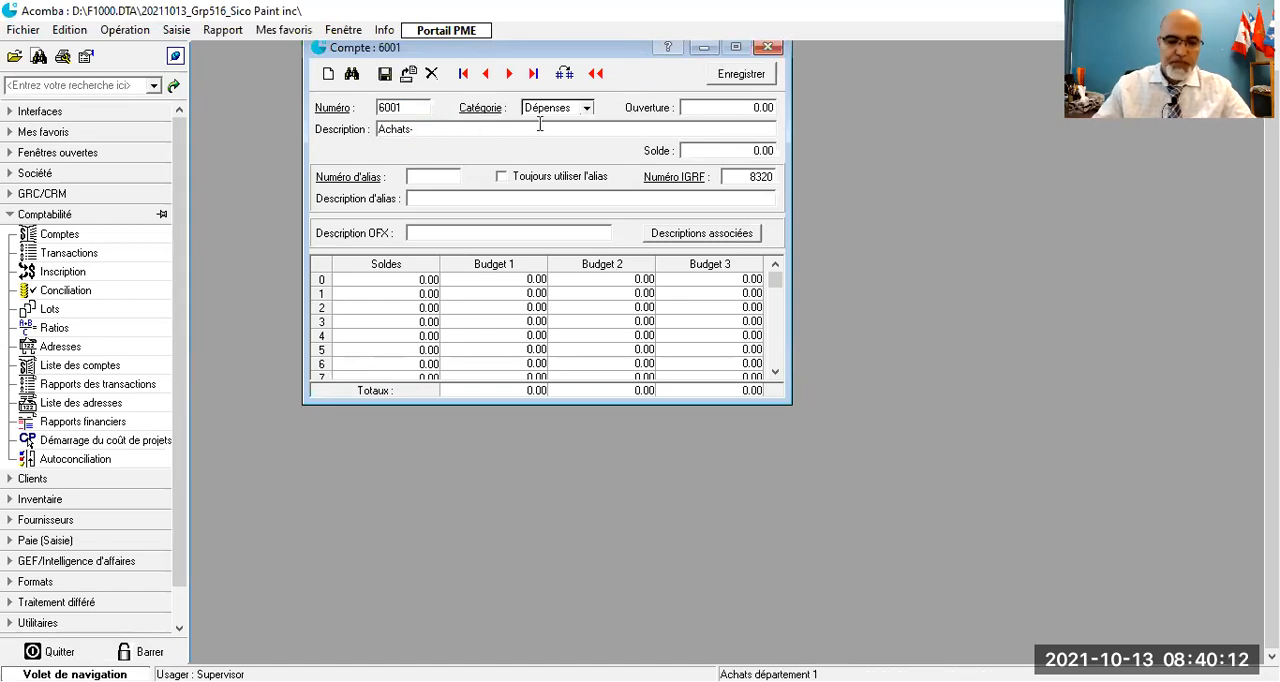
key(ctrl+v)
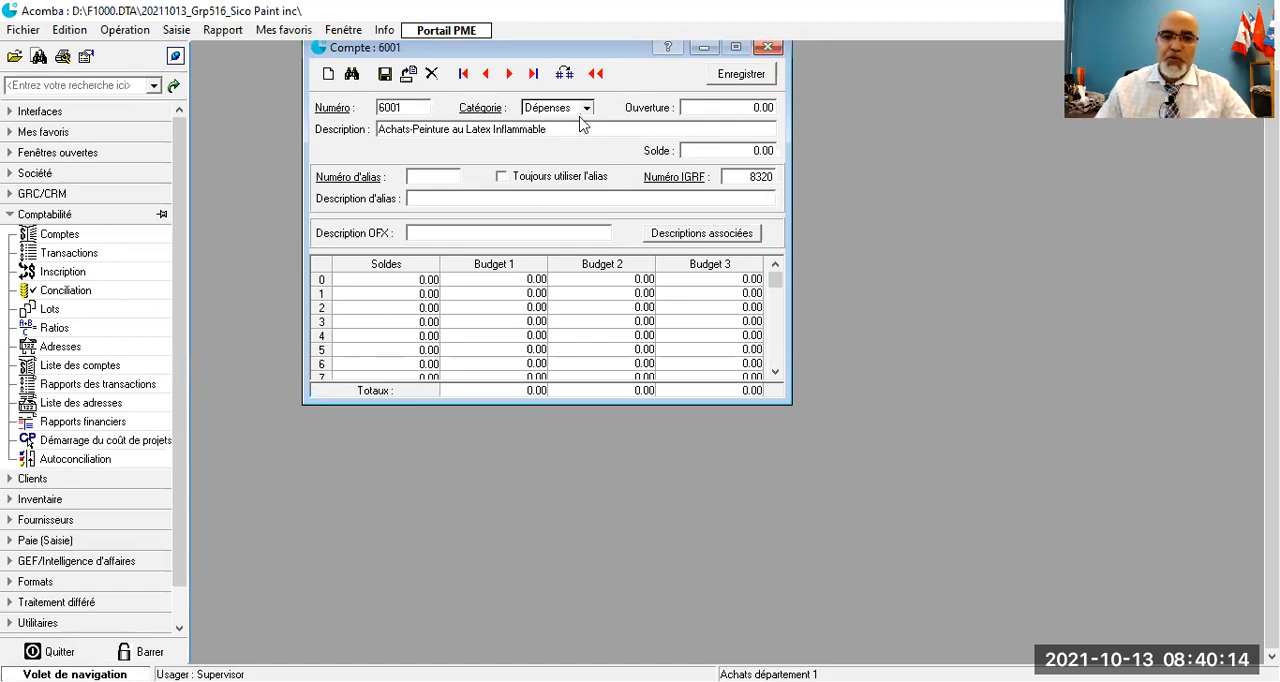
click(386, 76)
key(ctrl+c)
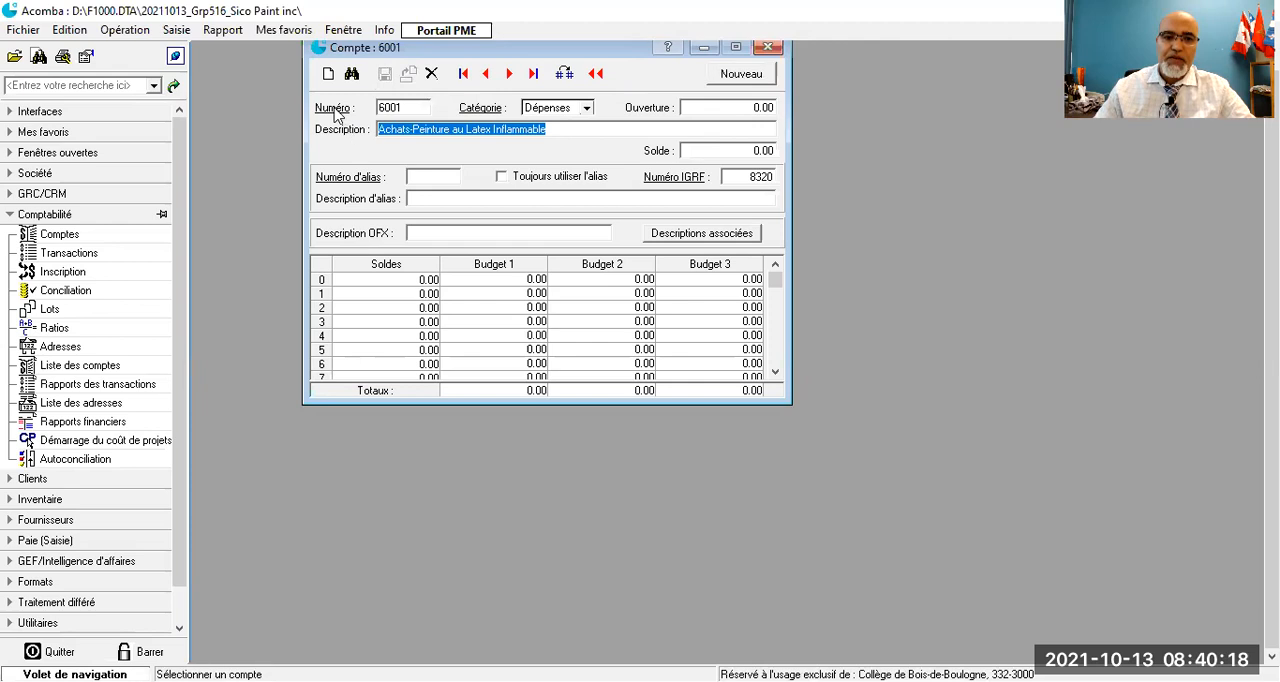
- Open the "Stocks début dép. 1" expense account, change its description to "Stocks début-Peinture au Latex Inflammable" and save it
click(336, 110)
scroll(562, 318, down, 2)
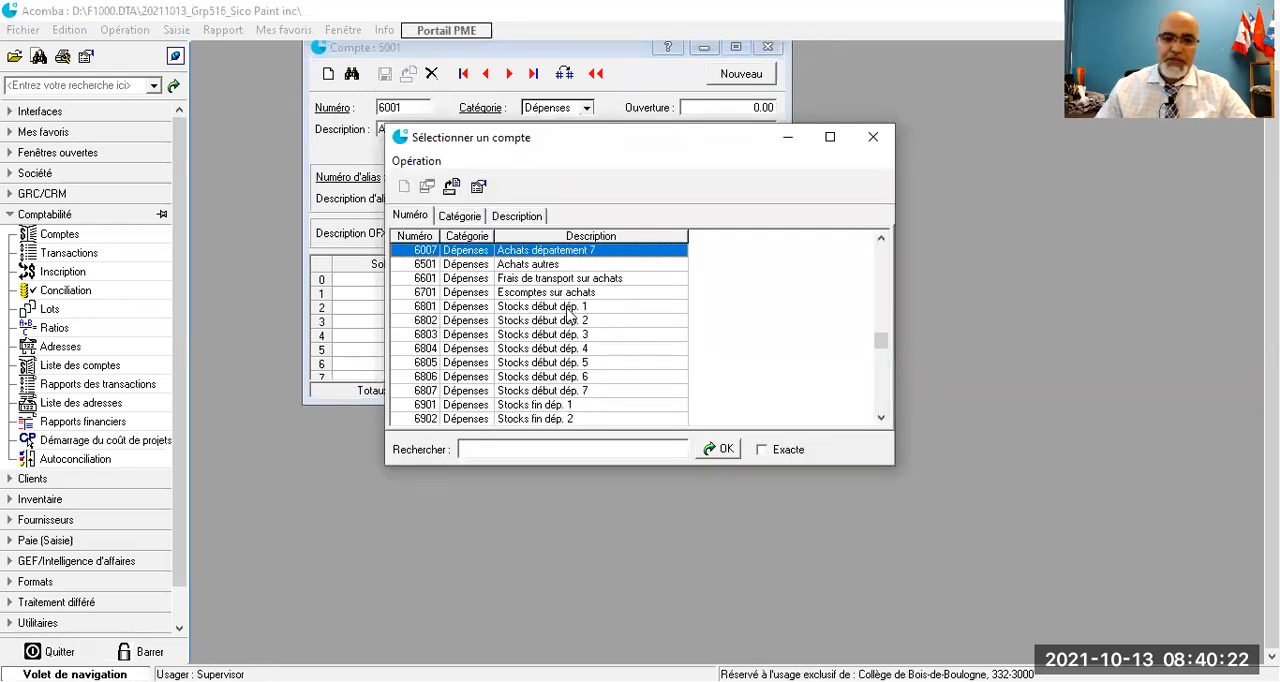
click(568, 308)
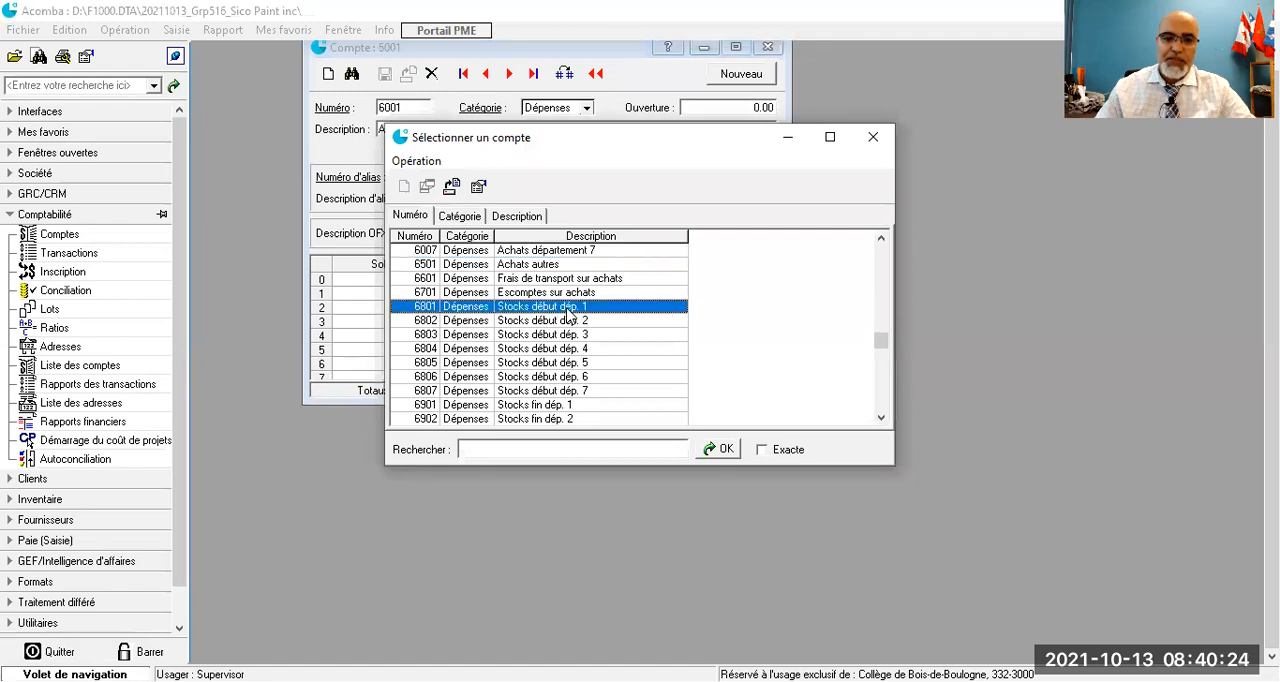
double_click(568, 308)
click(438, 130)
double_click(438, 130)
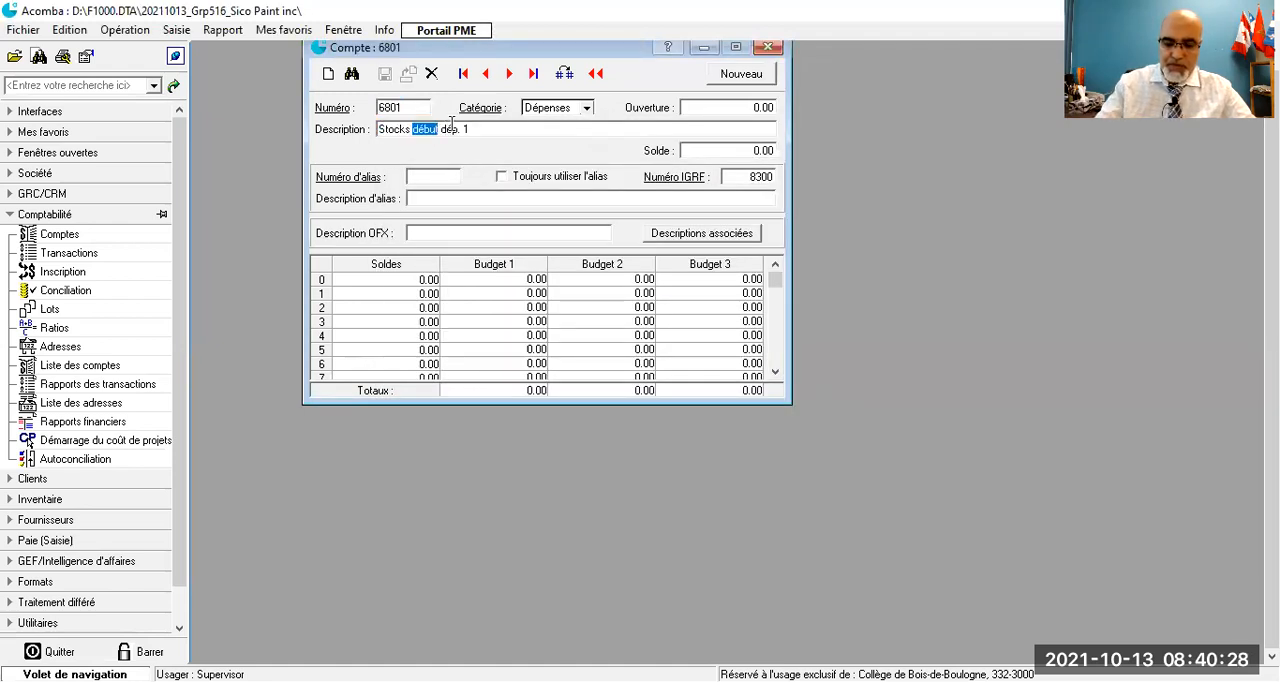
click(451, 123)
key(BackSpace)
key(BackSpace)
key(BackSpace)
key(BackSpace)
key(BackSpace)
key(BackSpace)
key(BackSpace)
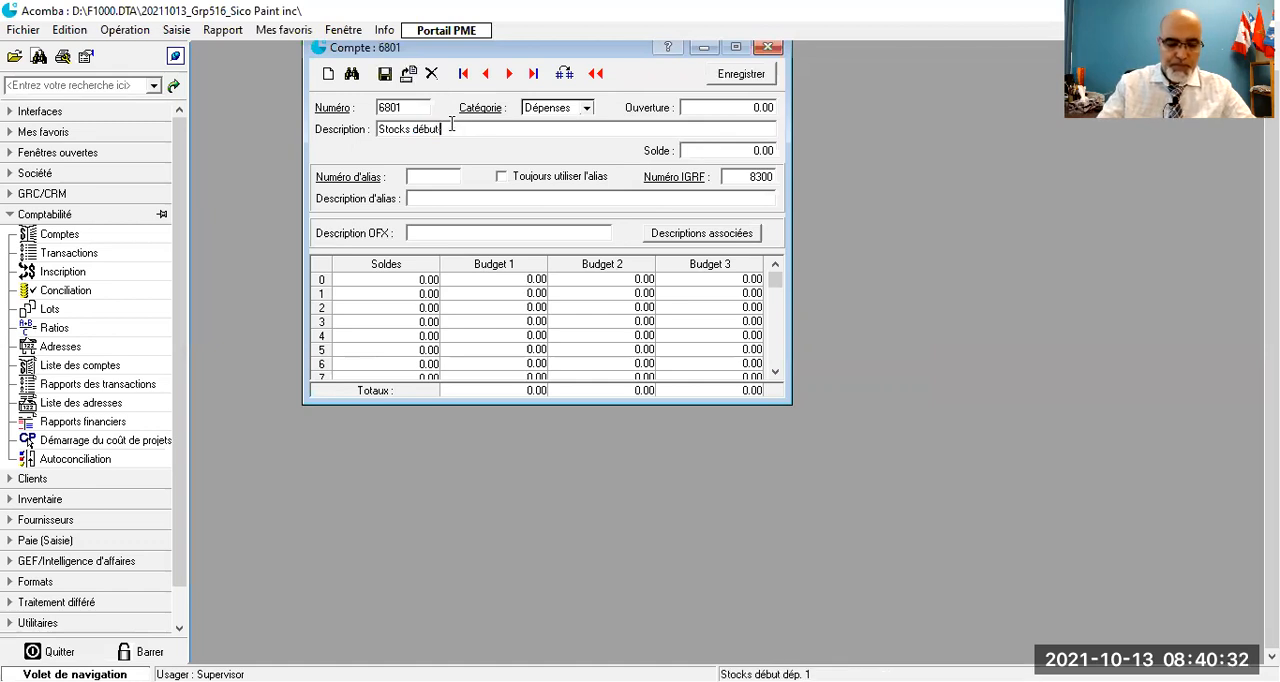
key(ctrl+v)
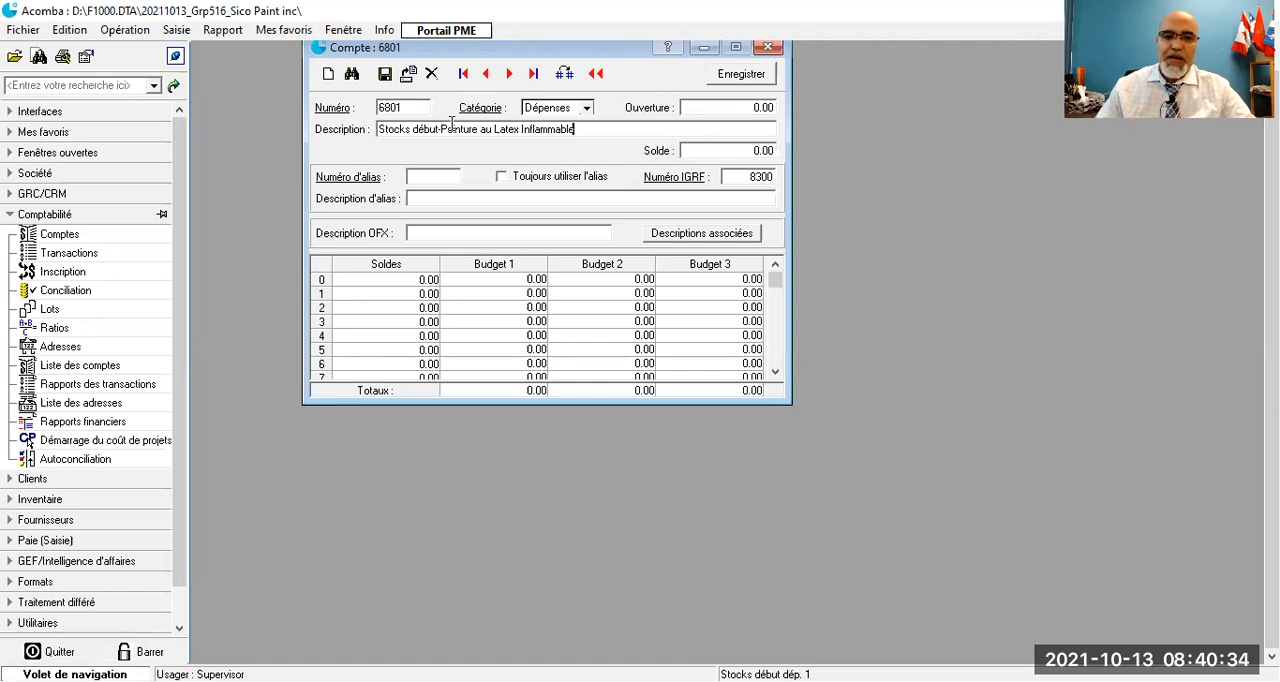
click(385, 75)
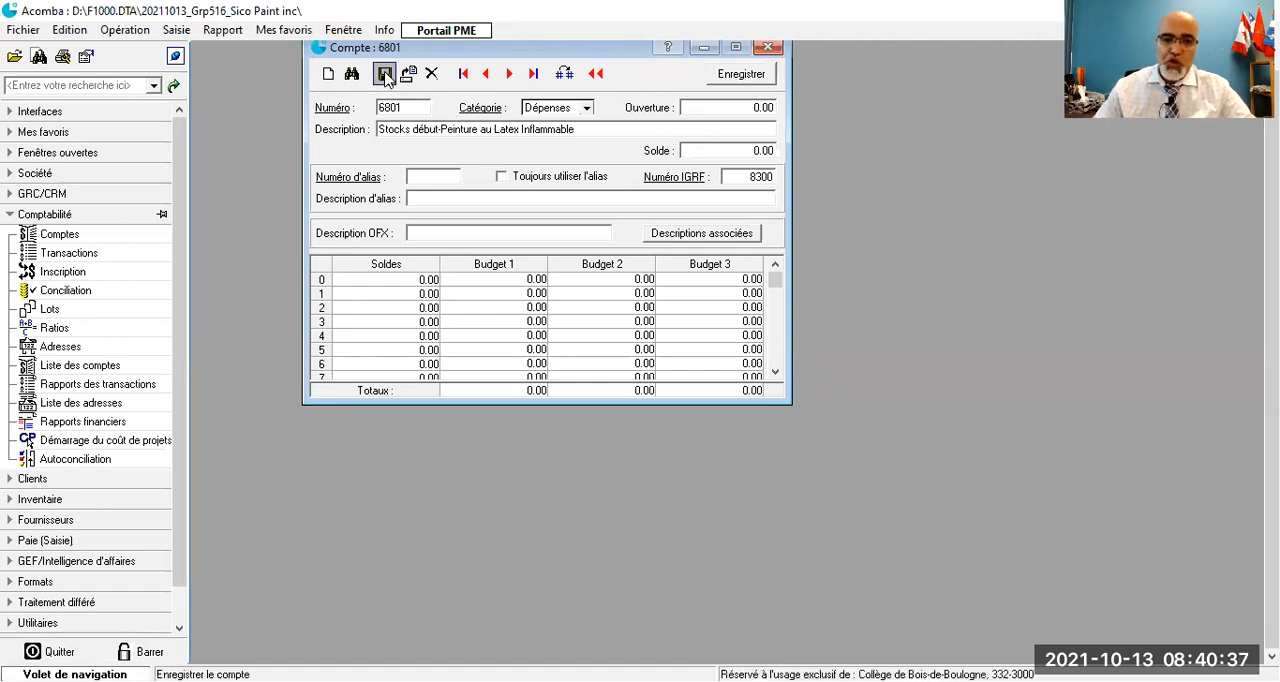
- Open the "Stocks fin dép. 1" expense account, change its description to "Stocks fin-Peinture au Latex Inflammable" and save it
click(324, 110)
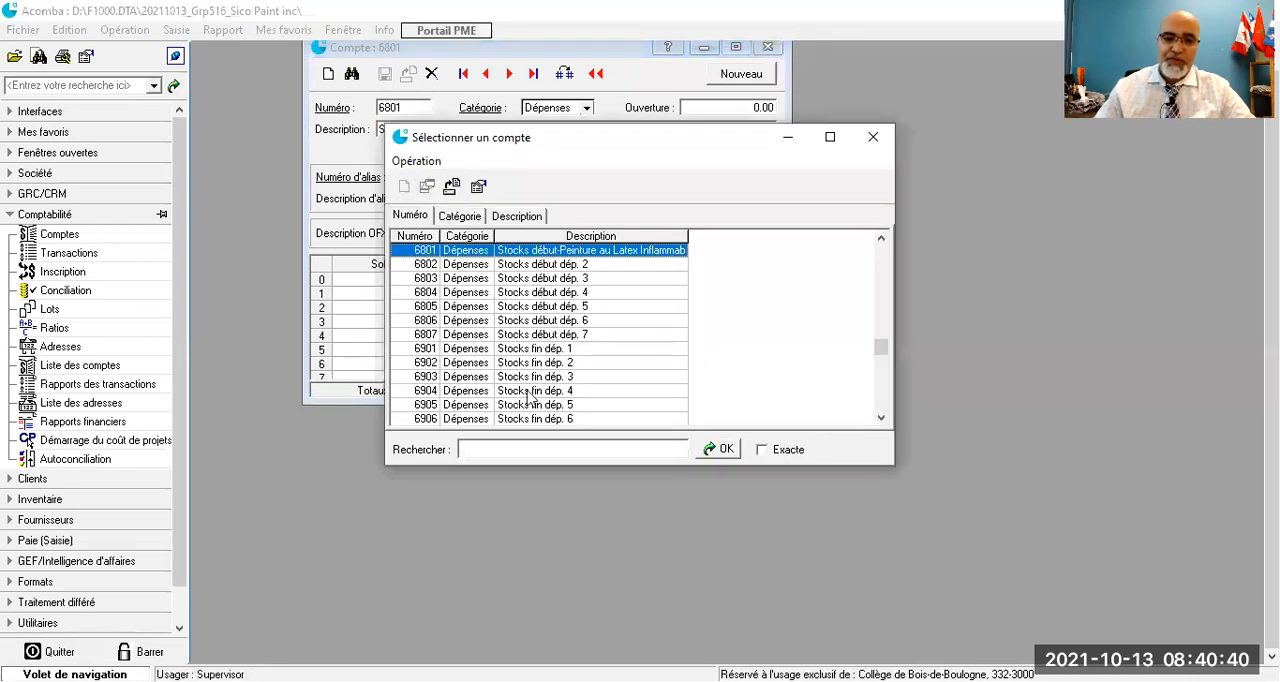
click(543, 350)
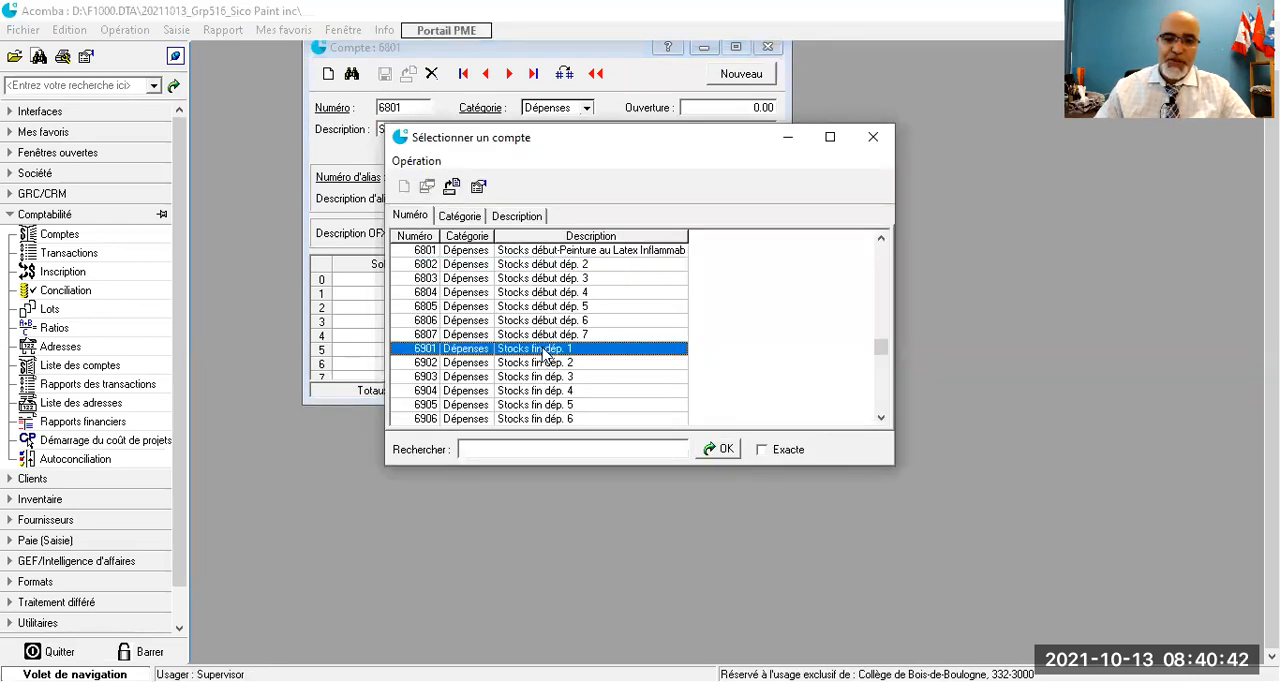
double_click(543, 350)
click(466, 128)
click(465, 129)
key(BackSpace)
key(BackSpace)
key(BackSpace)
key(BackSpace)
key(BackSpace)
key(BackSpace)
key(BackSpace)
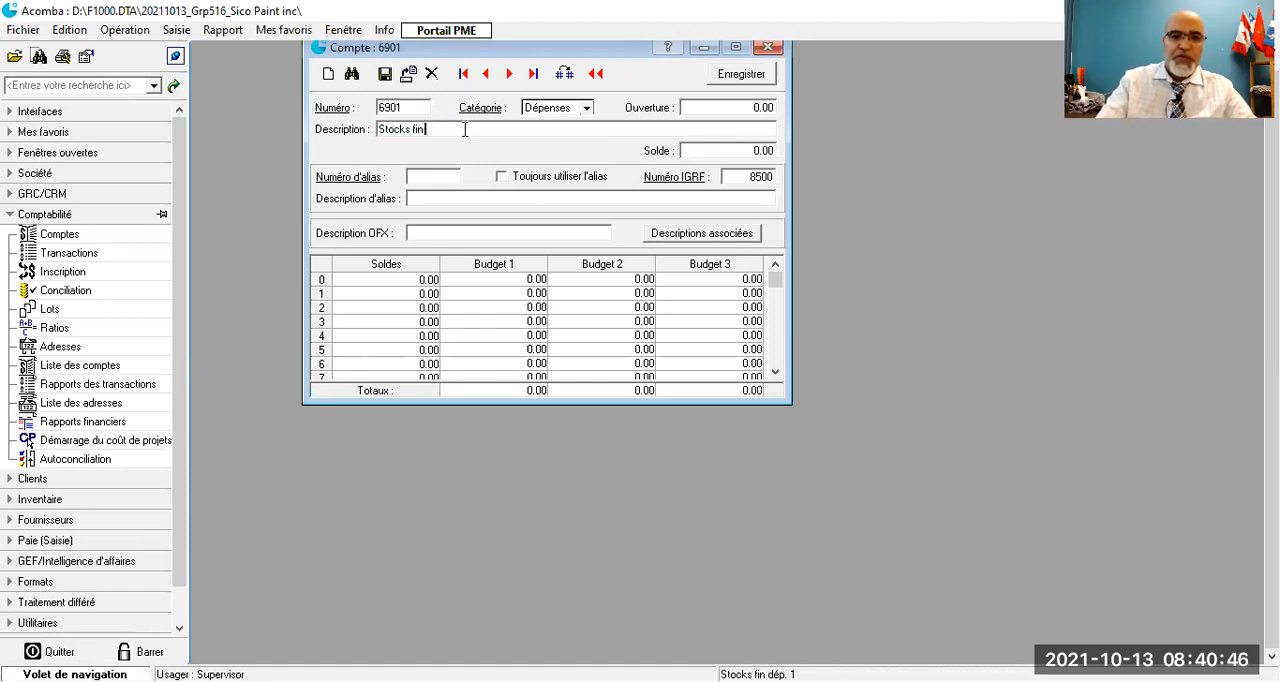
text(-)
text(Peinture au Latex Inflammable)
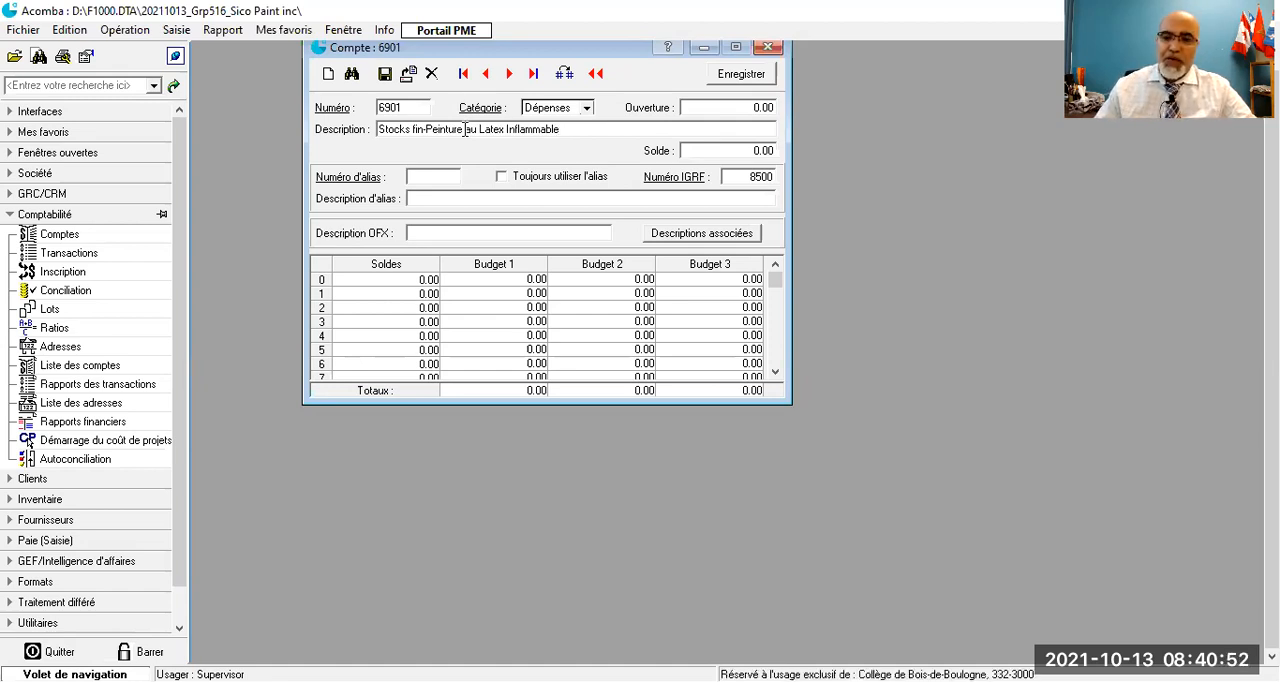
click(385, 78)
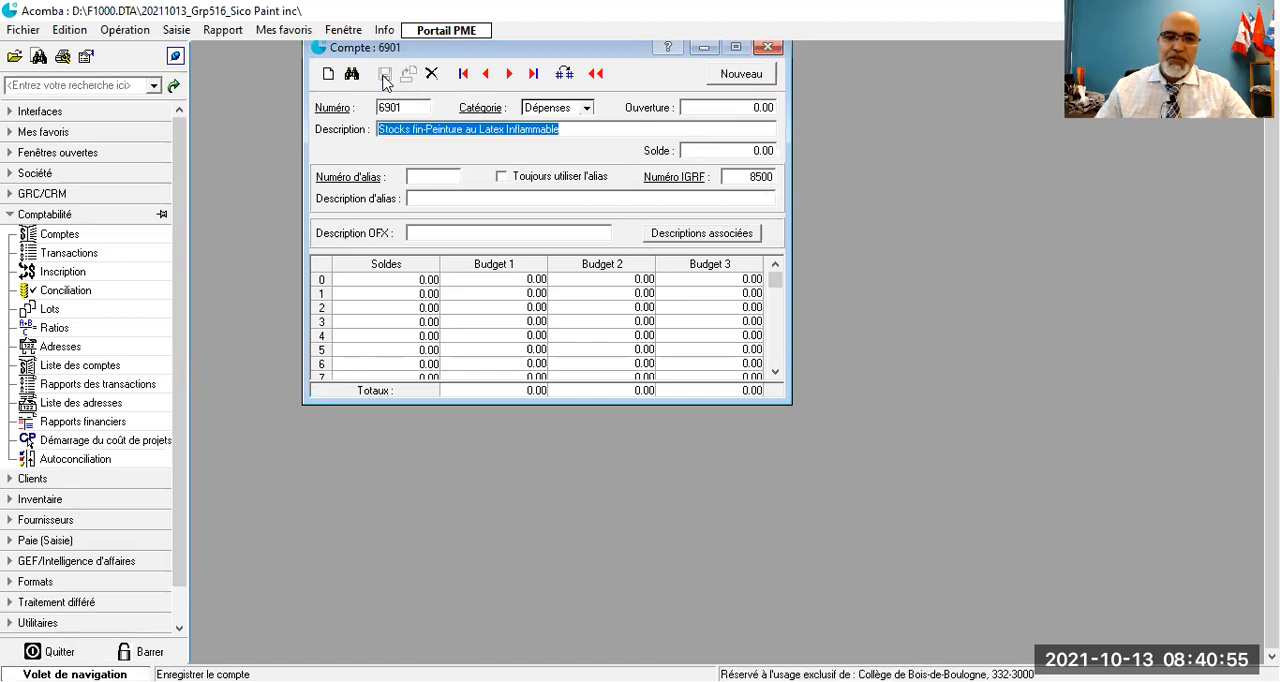
- Find the "Stocks fin dép. 7" expense account, number 6907, in the account list and open it
click(333, 109)
scroll(566, 370, down, 2)
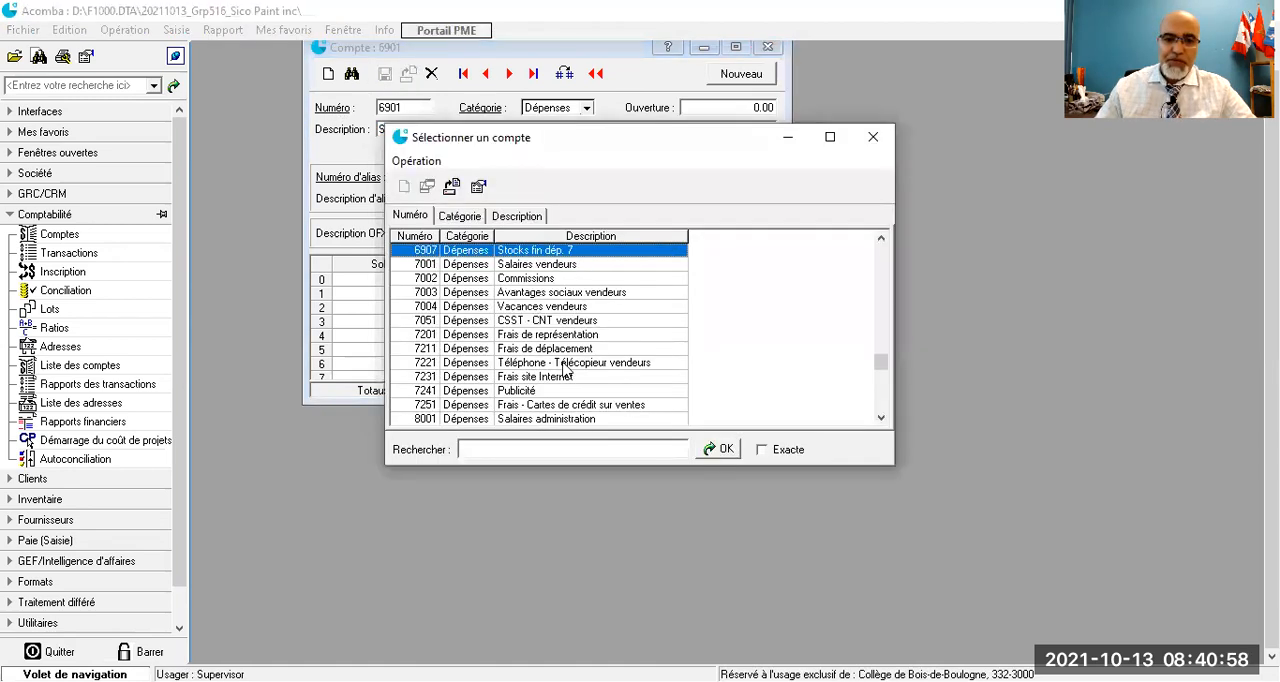
scroll(566, 370, up, 3)
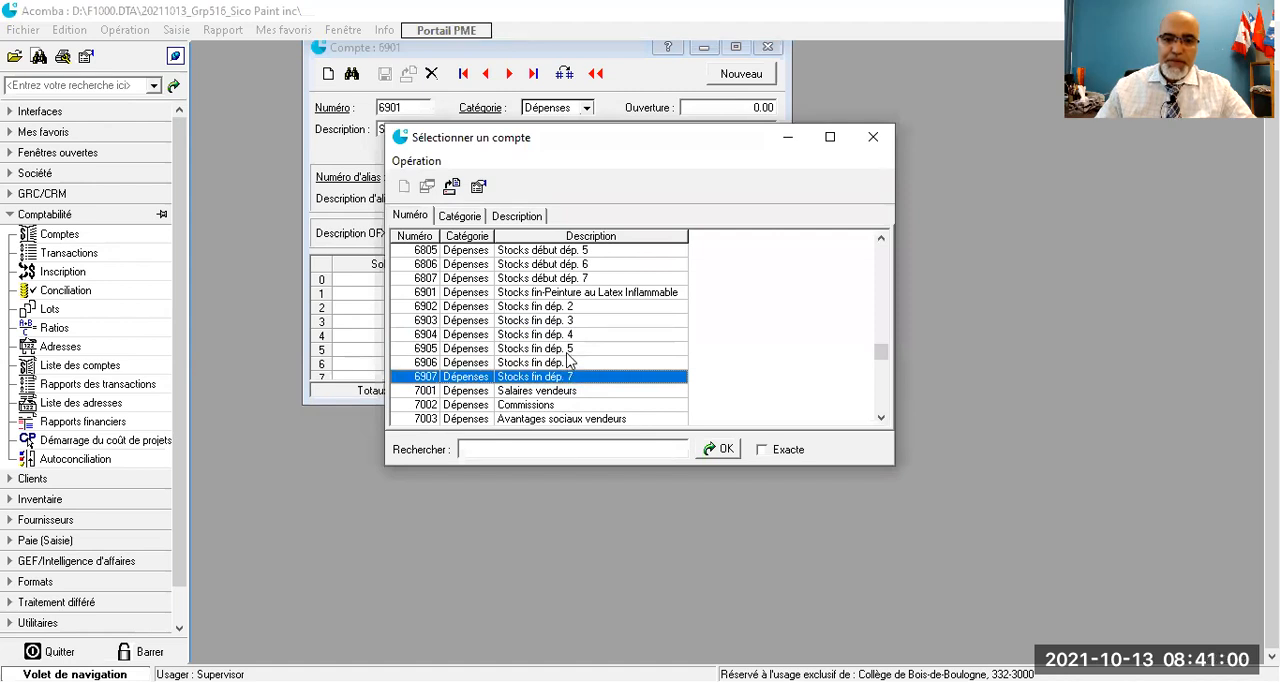
scroll(587, 342, down, 5)
scroll(587, 342, up, 6)
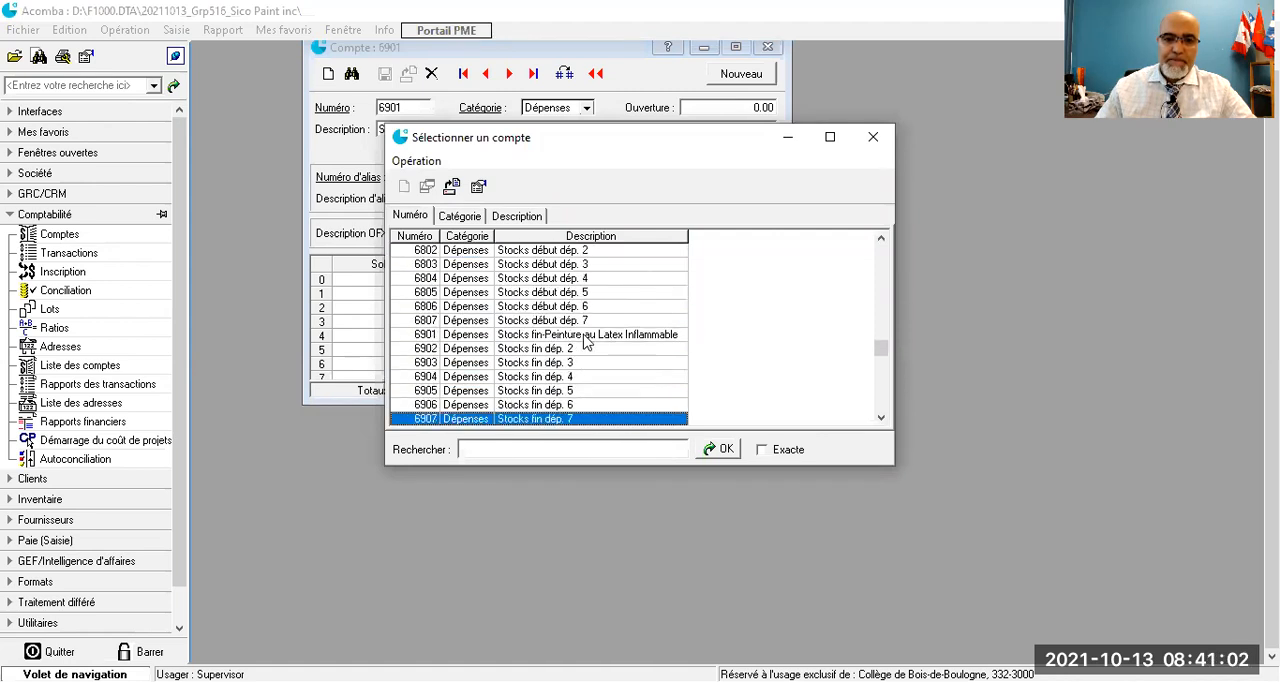
scroll(587, 342, down, 4)
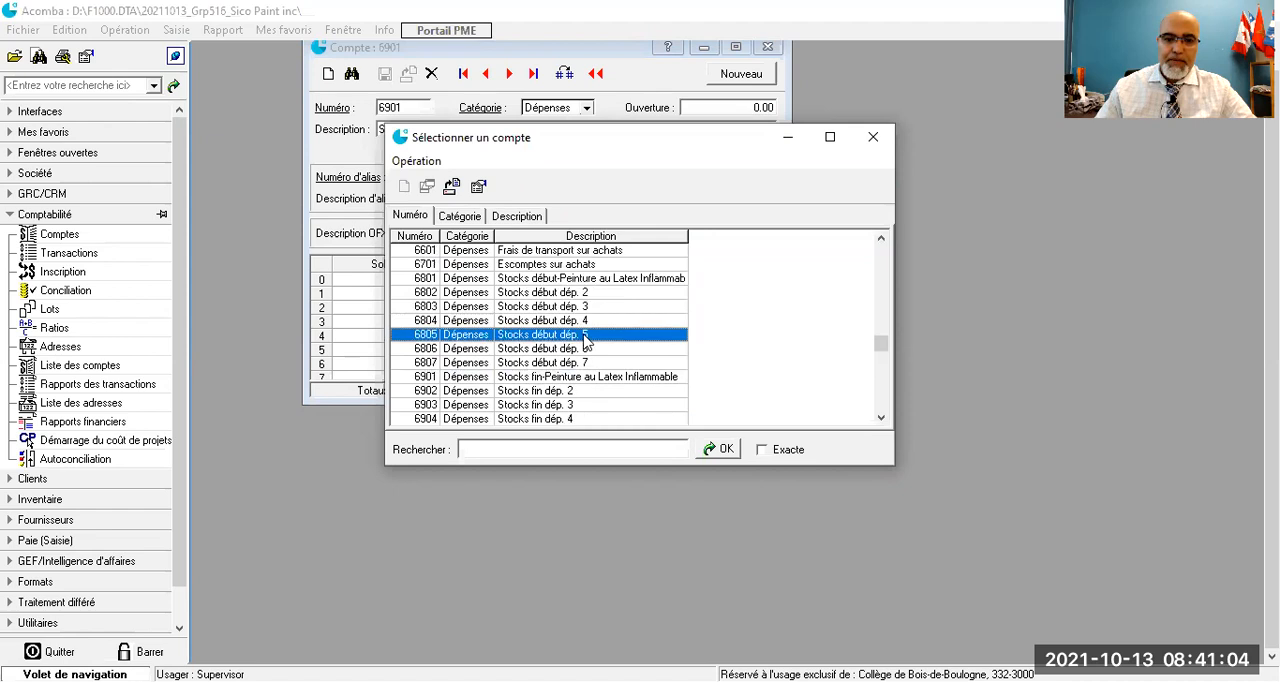
scroll(587, 342, down, 1)
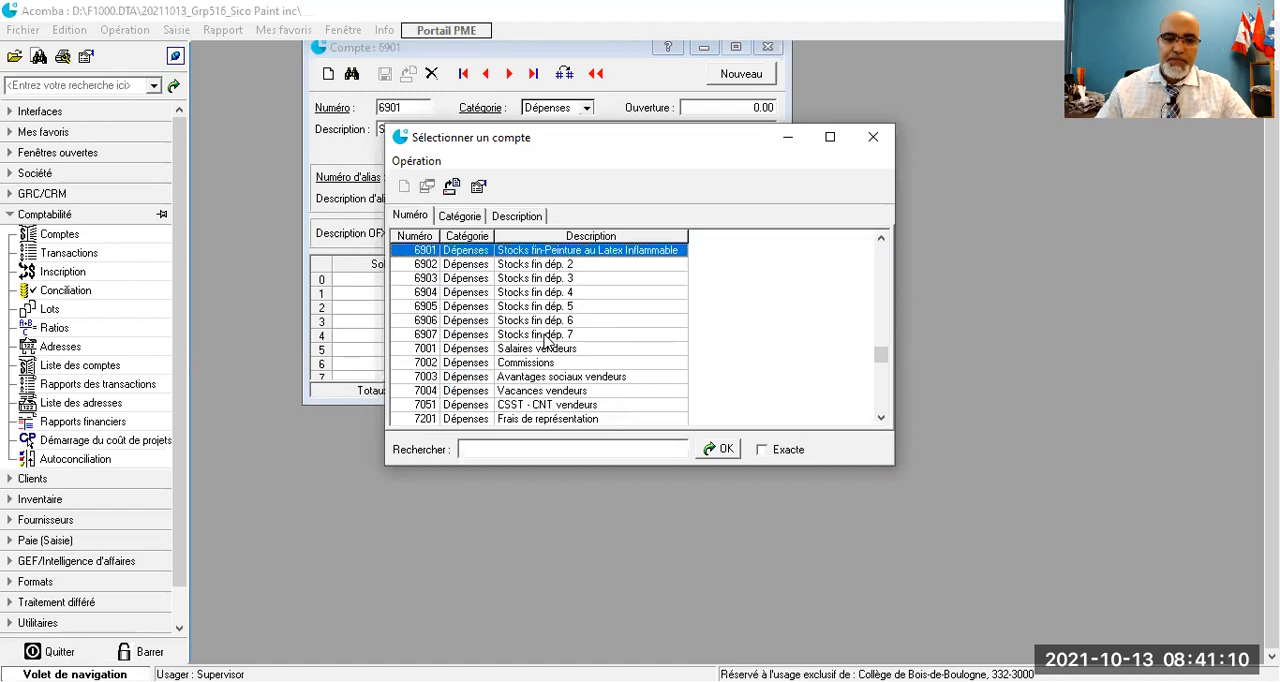
double_click(546, 340)
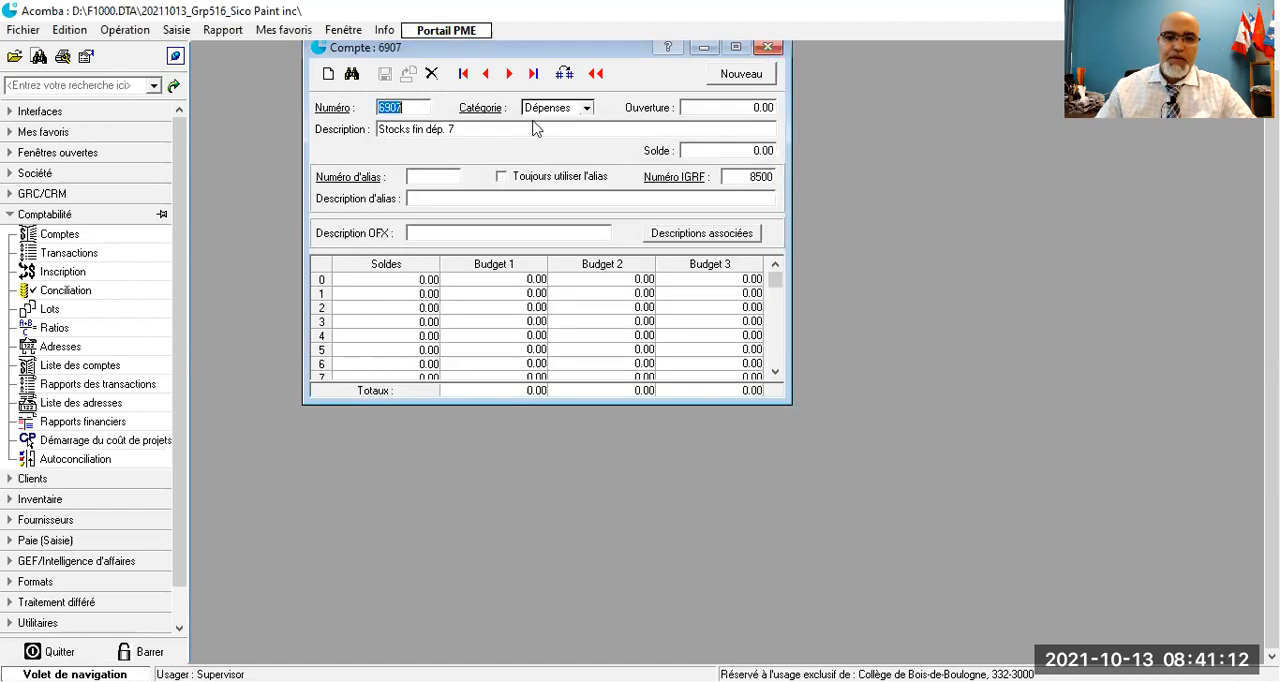
- Change the account's description to "Variation de Stocks-Peinture au Latex Inflammable" and save it
click(457, 129)
drag(460, 129, 412, 131)
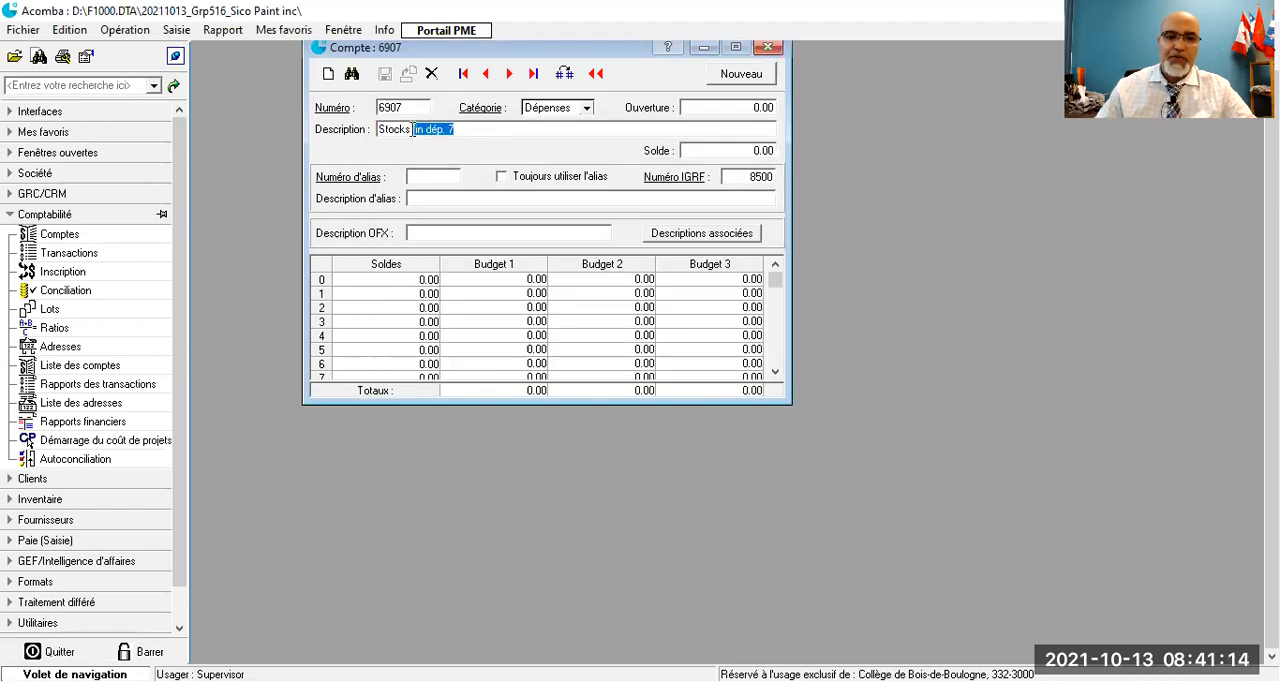
key(Delete)
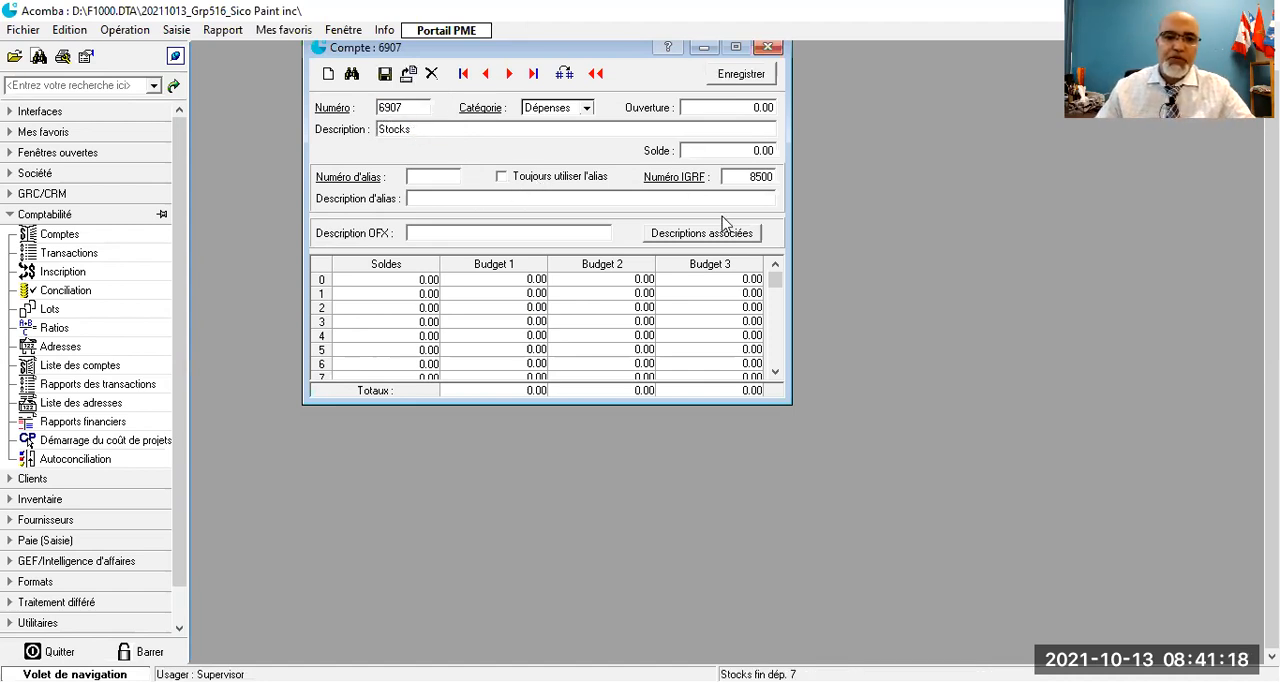
text(Variation)
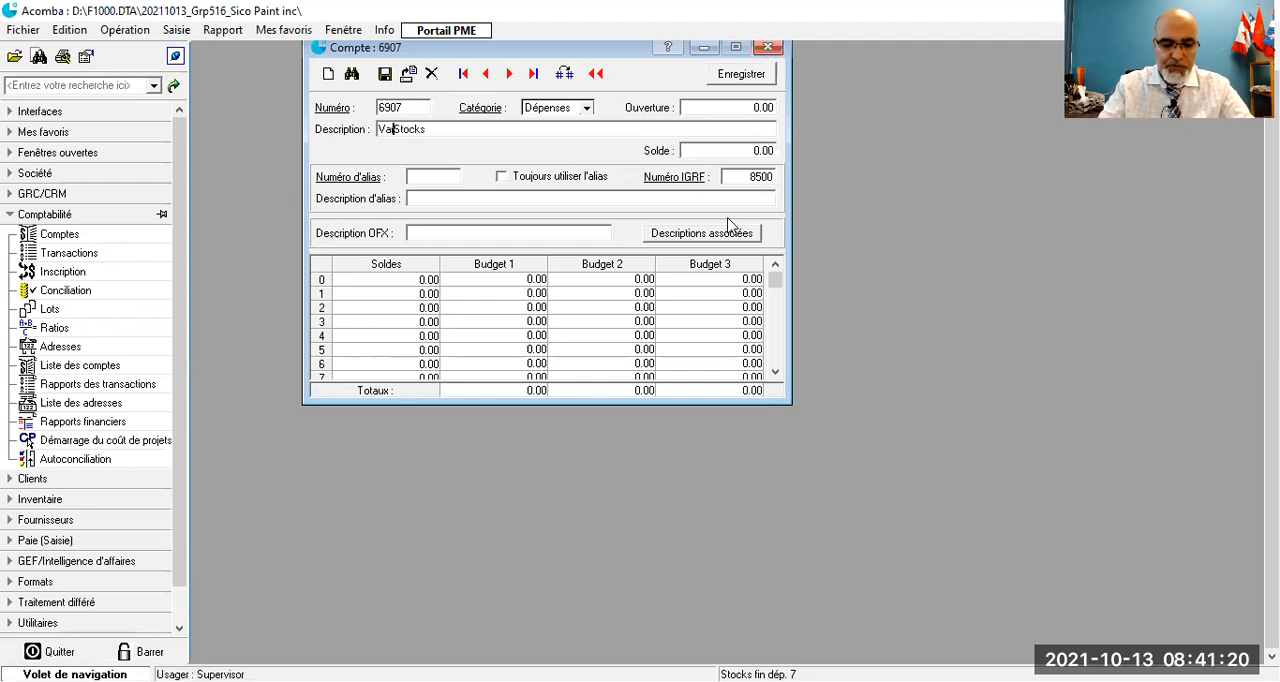
click(485, 131)
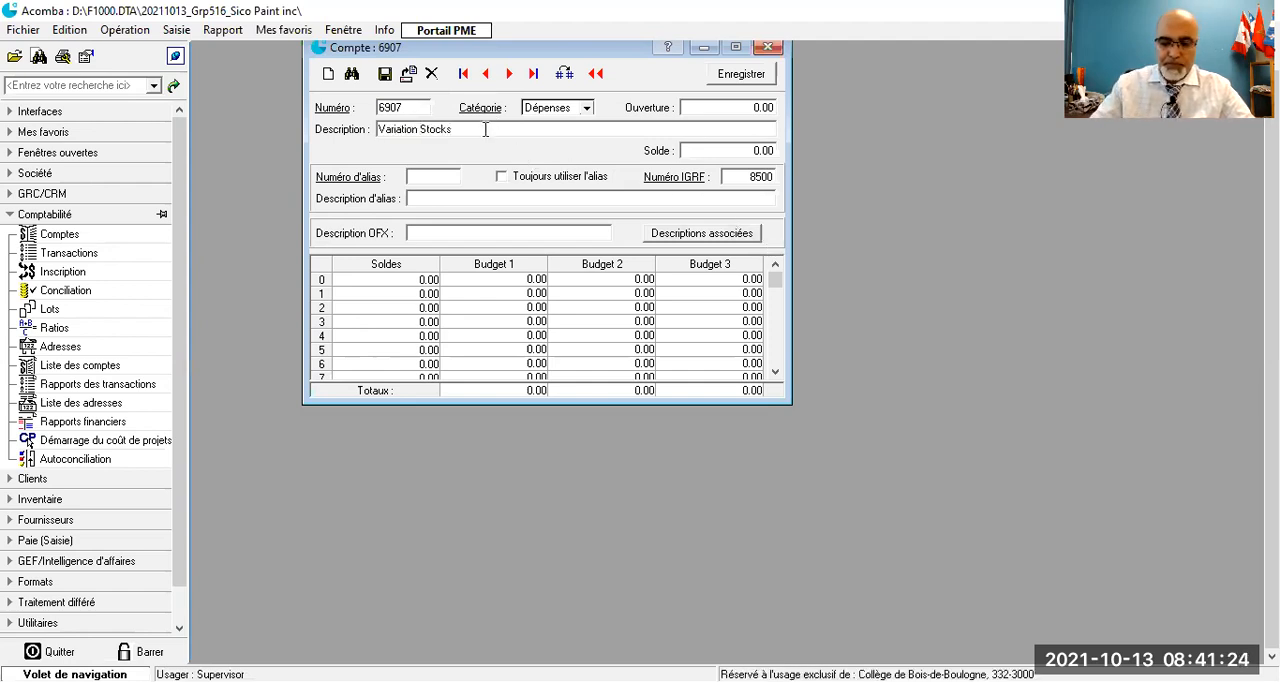
text(-Peinture au Latex Inflammable)
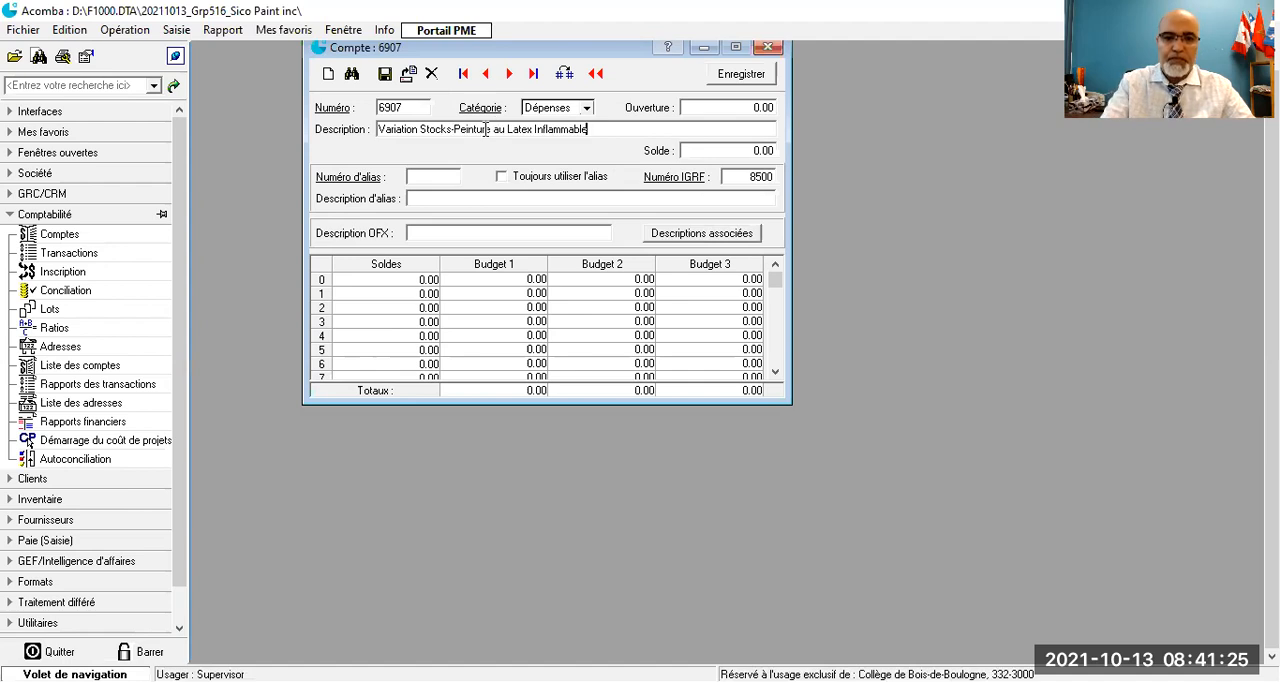
click(421, 129)
text(de)
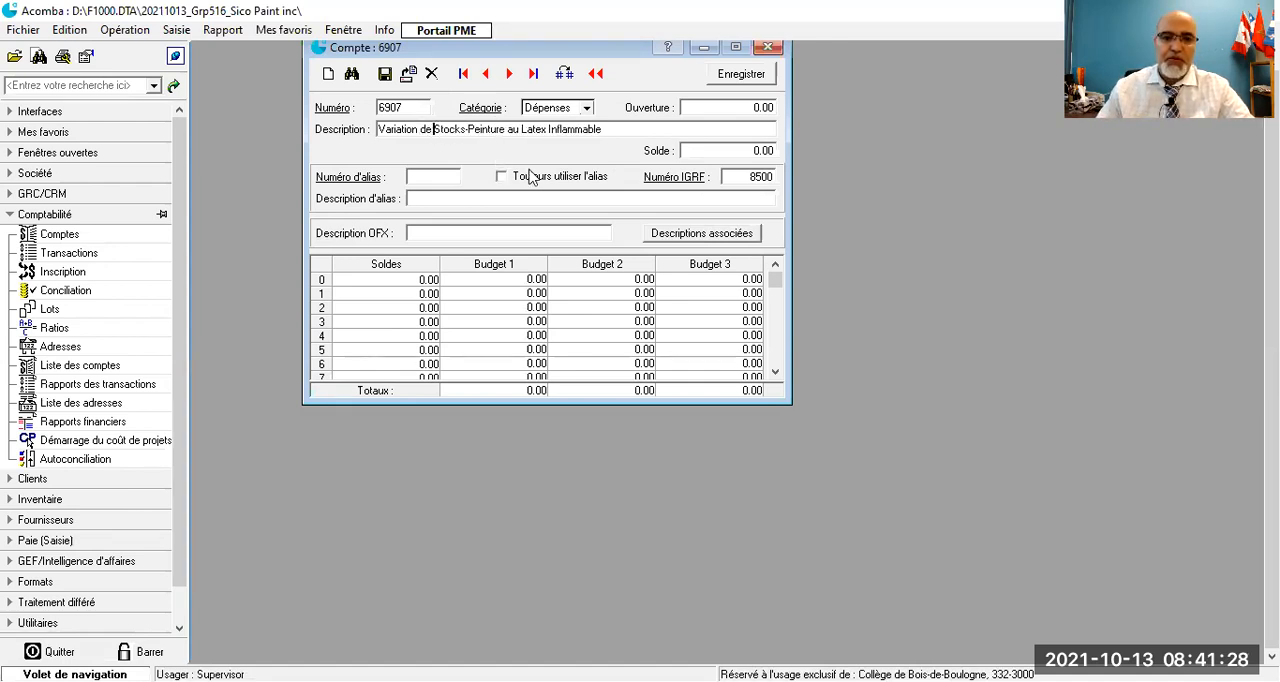
click(386, 76)
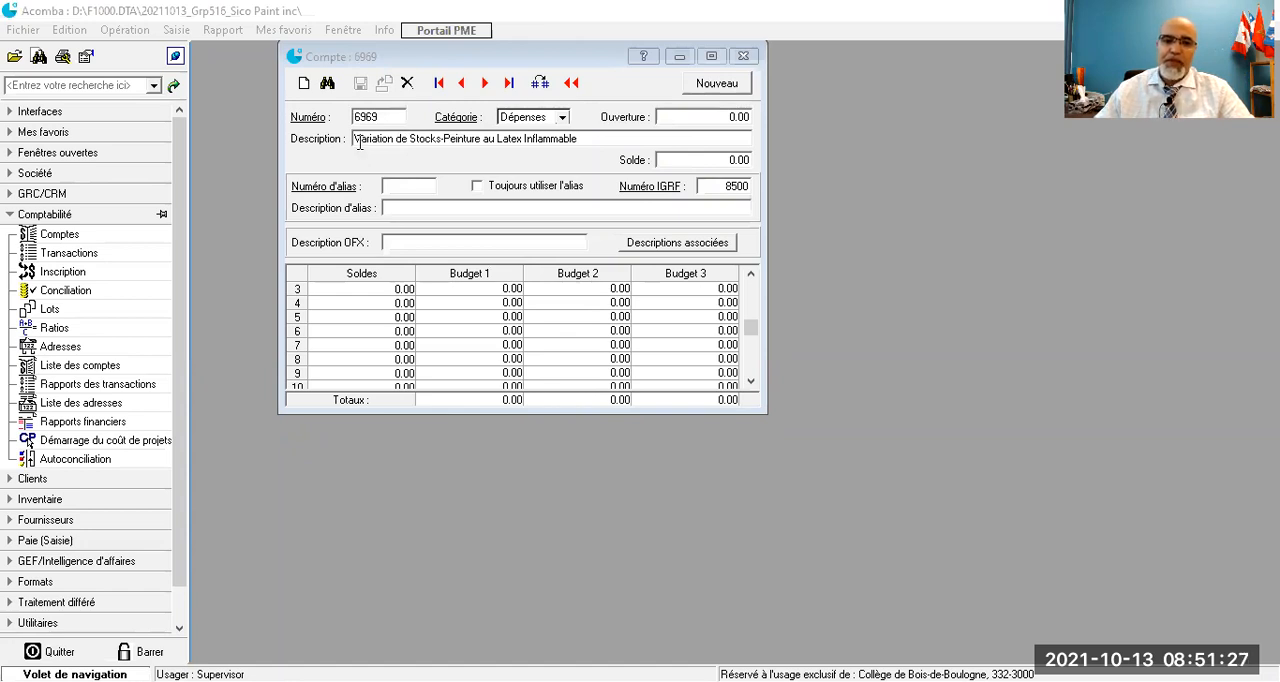
- Close the record of account 6969, the stock variation account
click(744, 62)
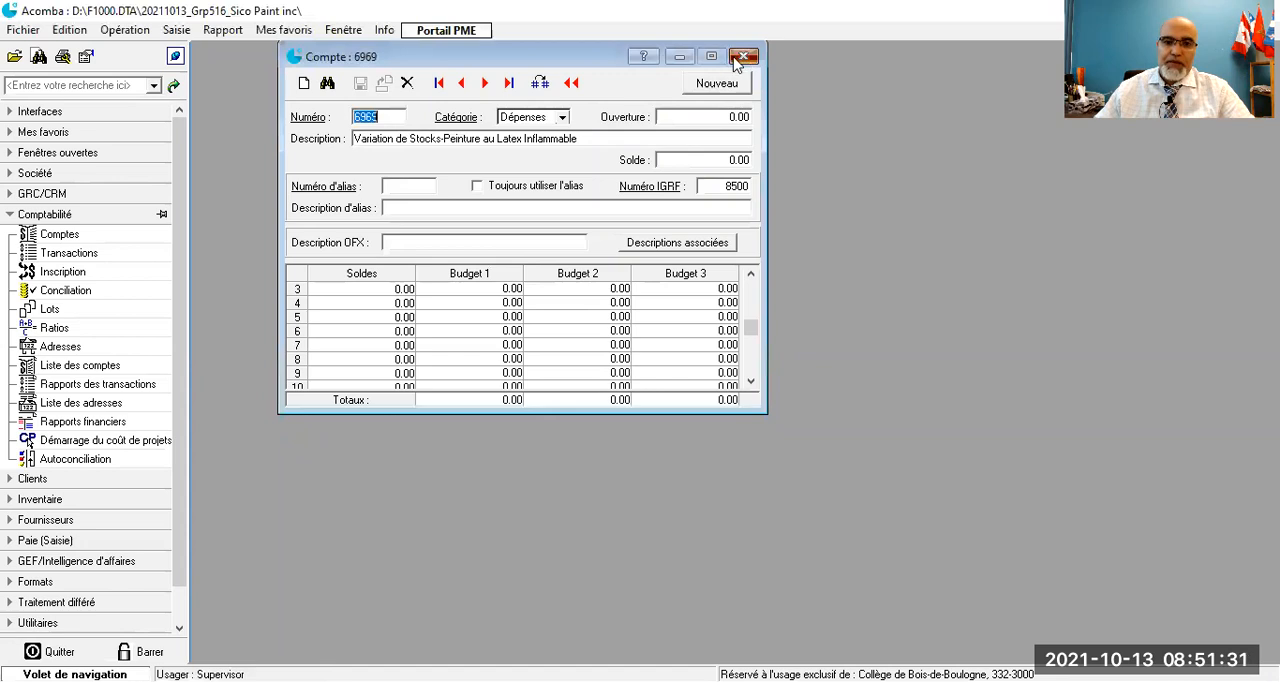
click(744, 58)
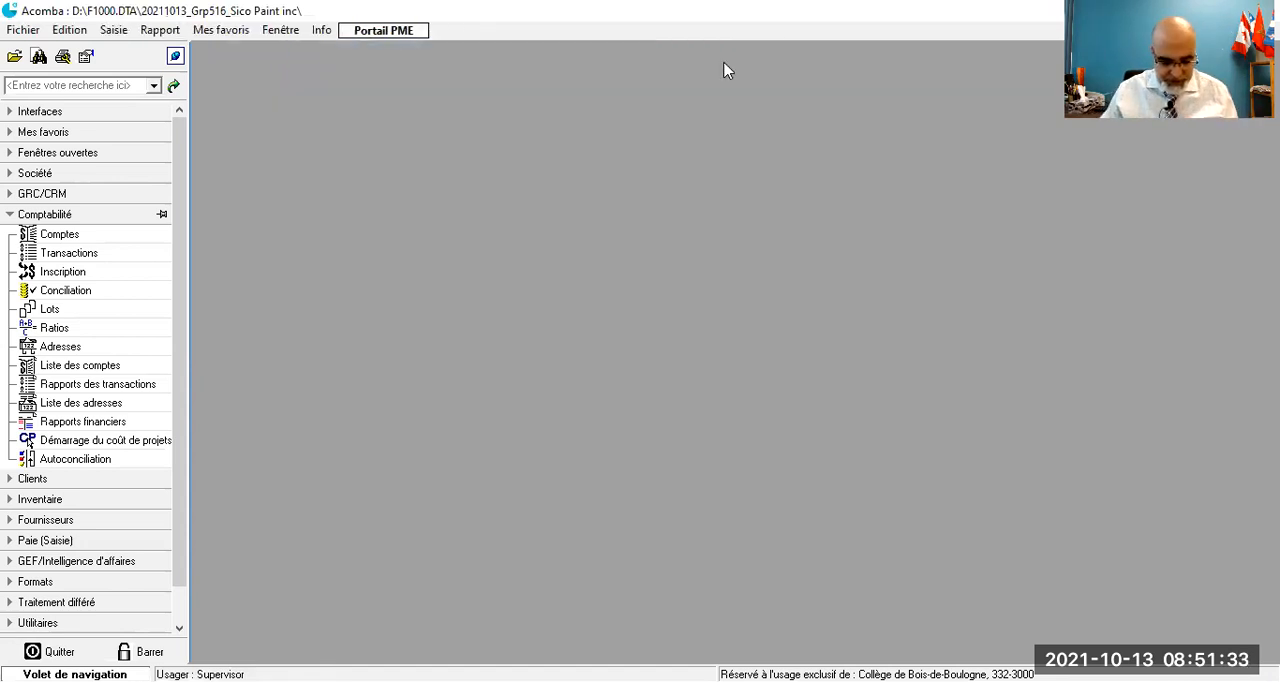